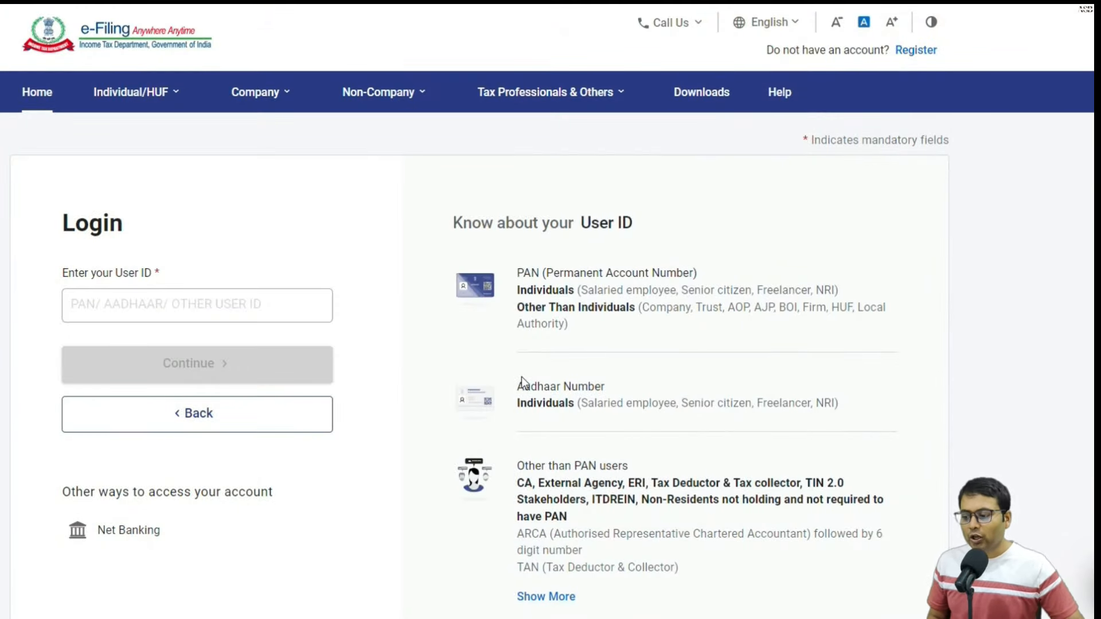
Step: Log in with the taxpayer's user ID, confirm the secure access message and enter the account password
click(169, 303)
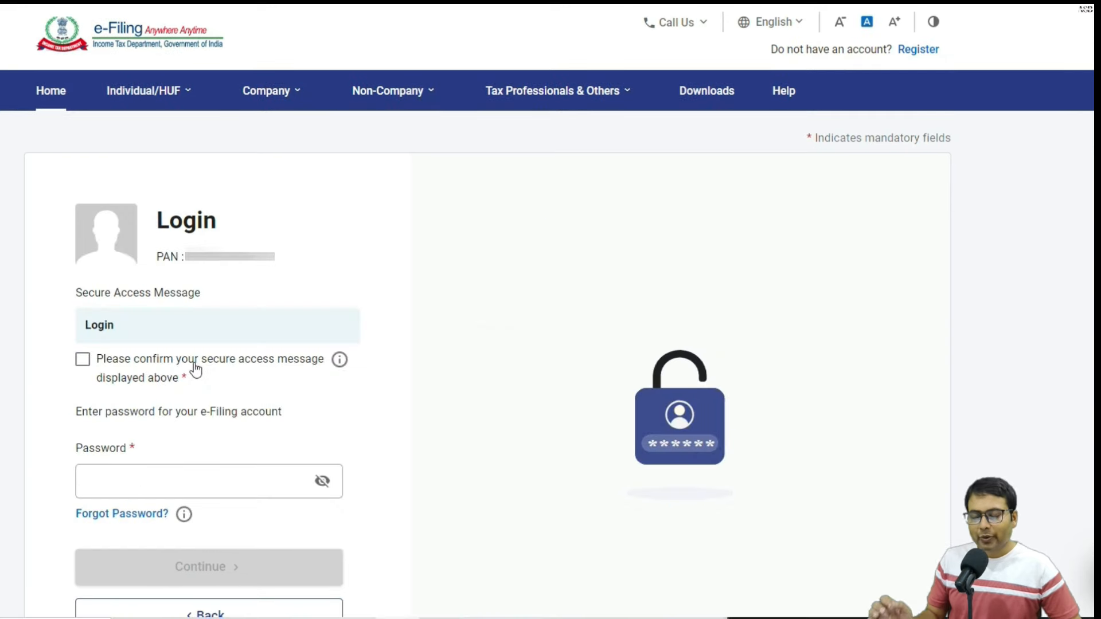
click(82, 360)
click(101, 477)
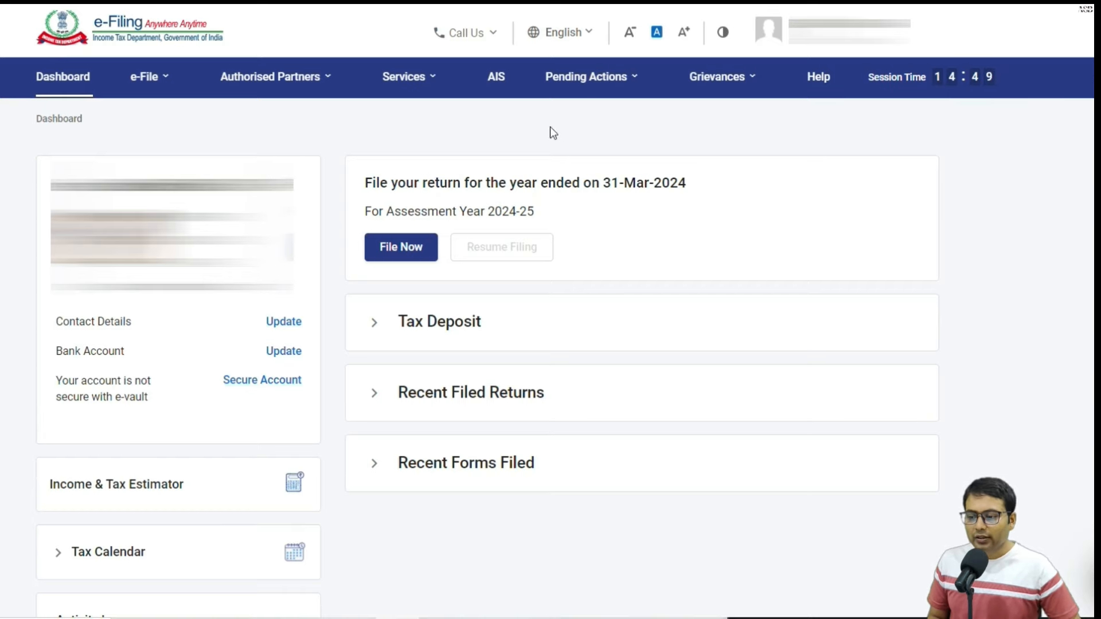
Step: Go to the AIS compliance portal and view the Taxpayer Information Summary for F.Y. 2023-24, including its income categories
click(497, 80)
click(613, 416)
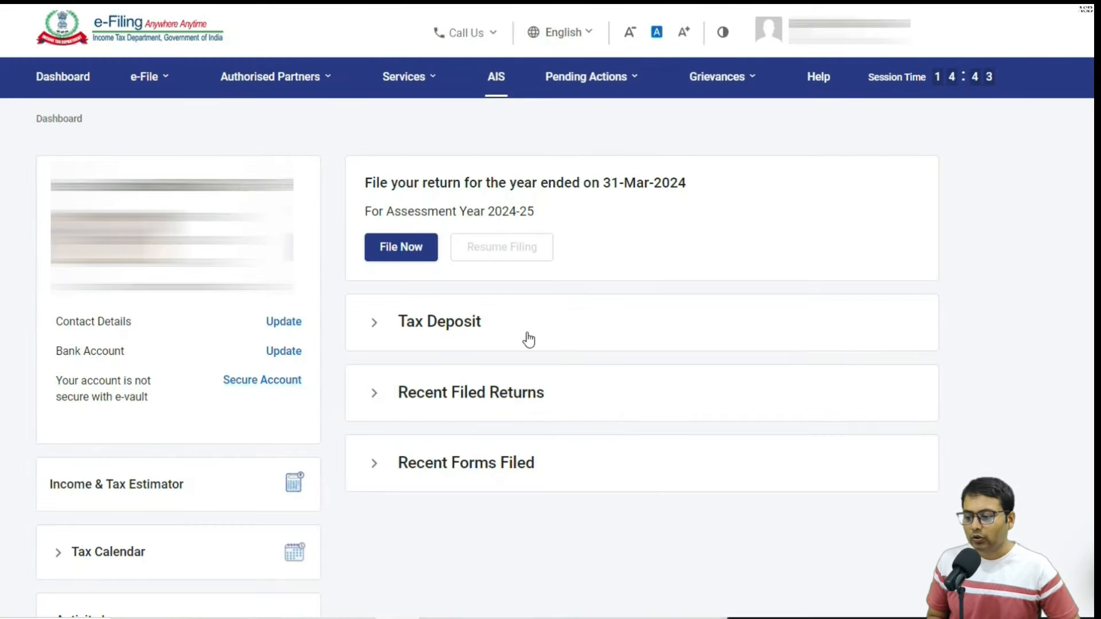
click(496, 86)
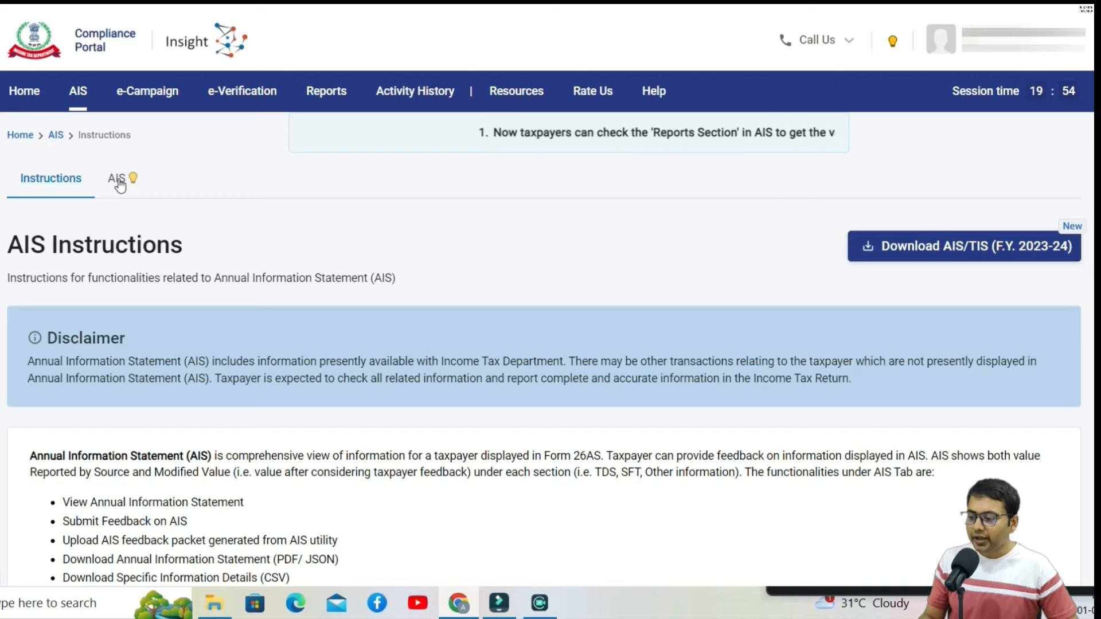
click(117, 178)
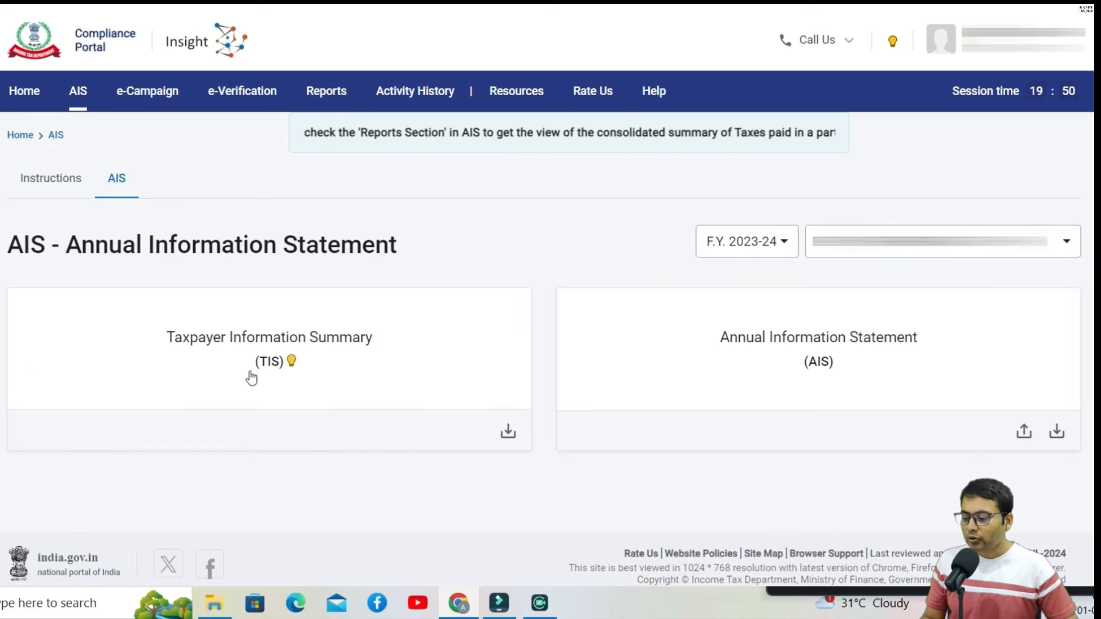
click(277, 362)
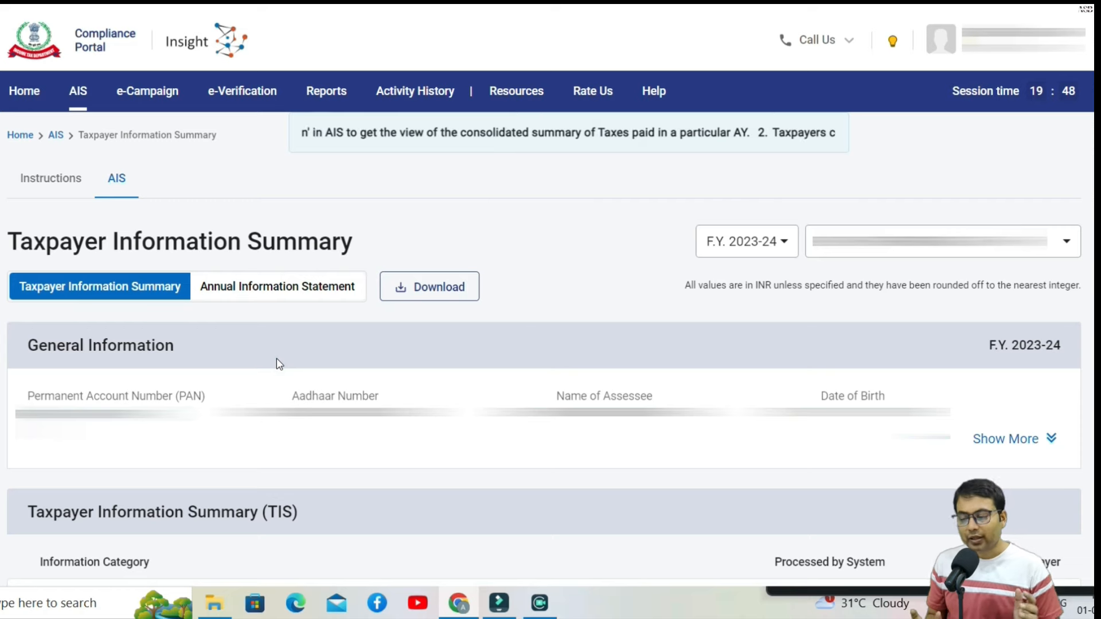
scroll(331, 359, down, 3)
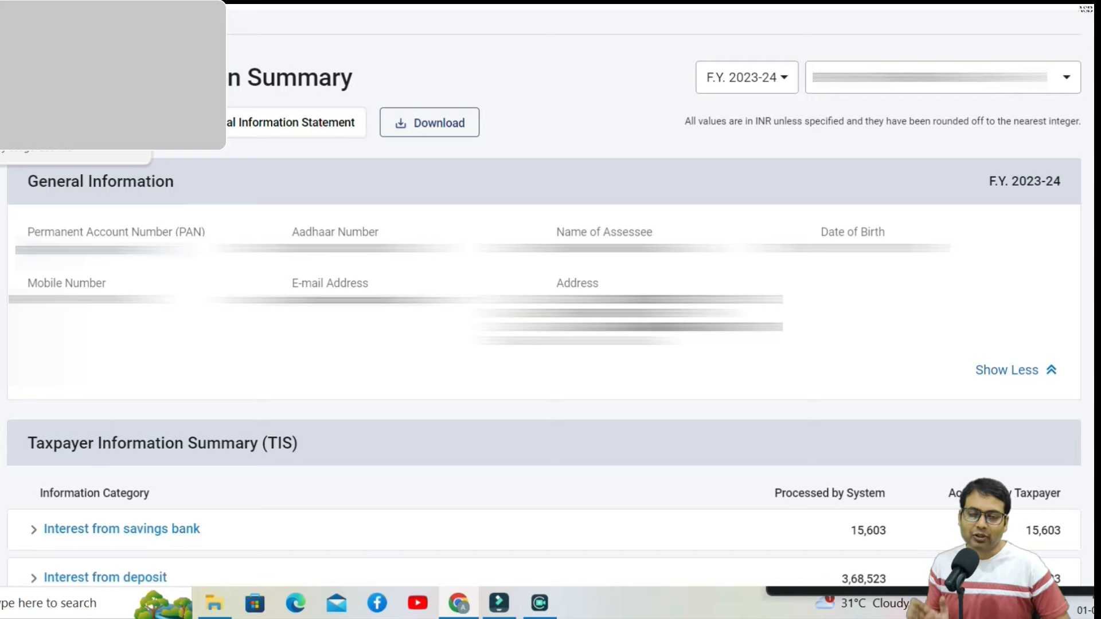
Step: Return to the e-Filing dashboard and open Form 26AS on TRACES, accepting the redirect disclaimer and the Form 16/16A usage terms
click(69, 2)
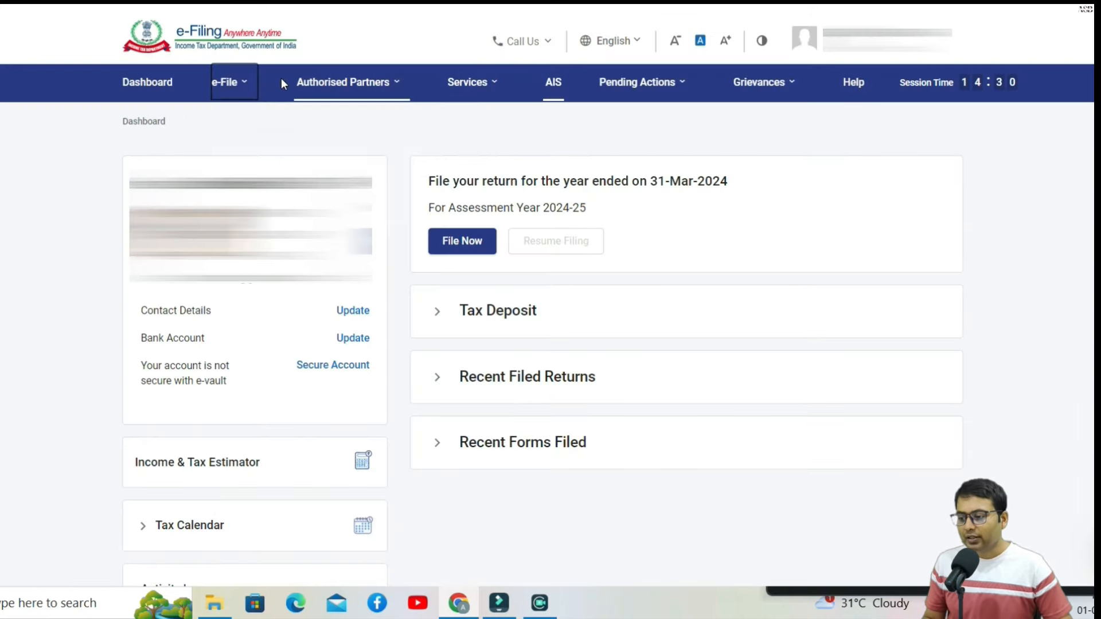
mouse_move(232, 94)
mouse_move(239, 140)
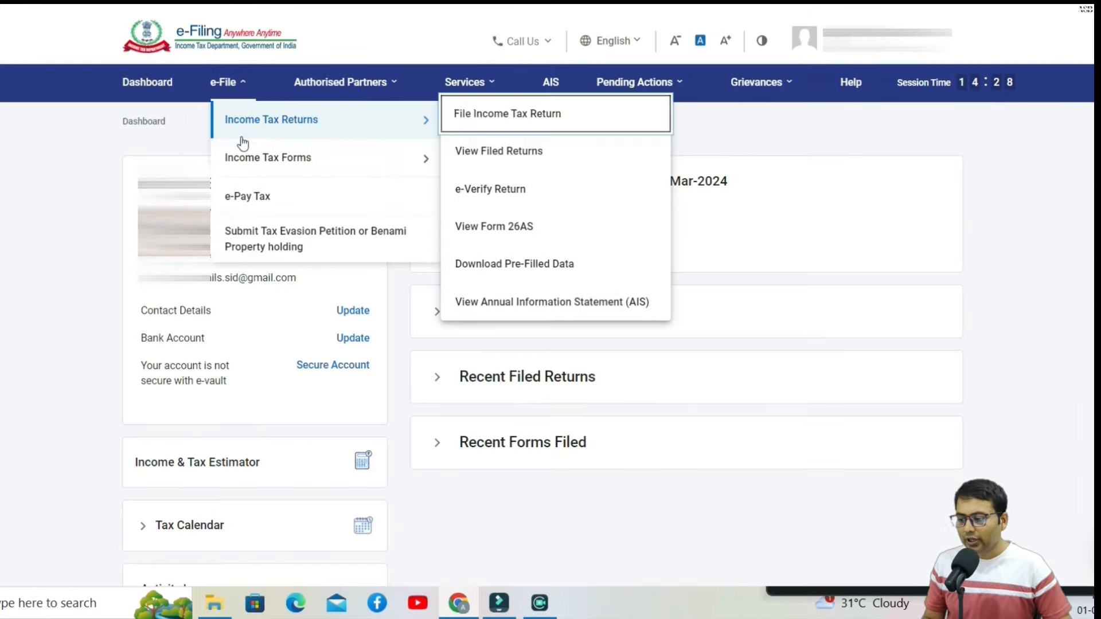
click(483, 229)
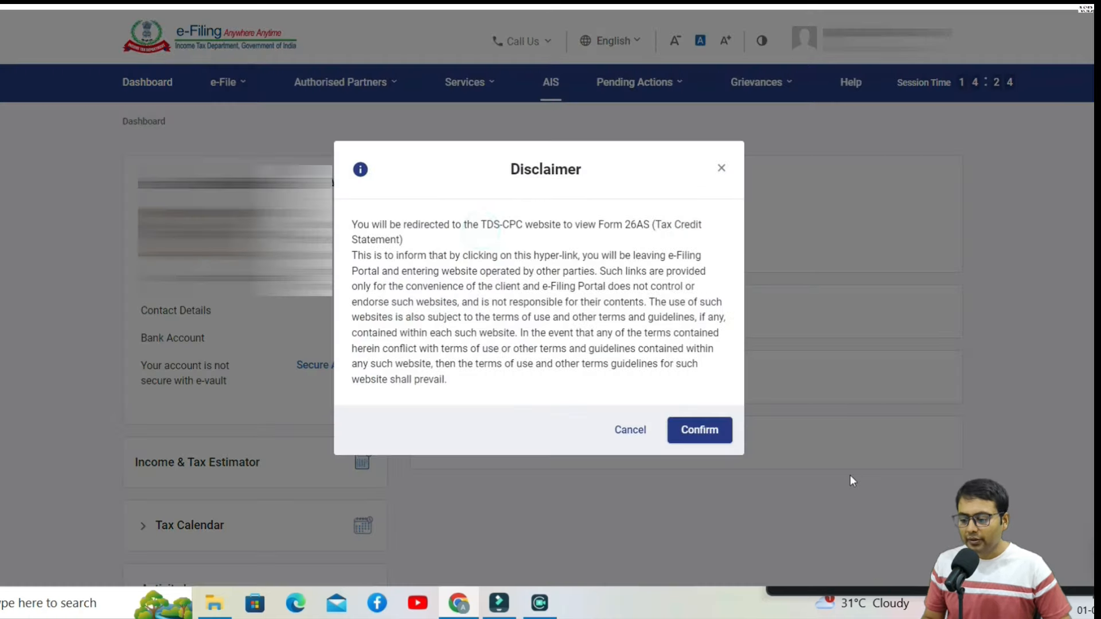
click(697, 430)
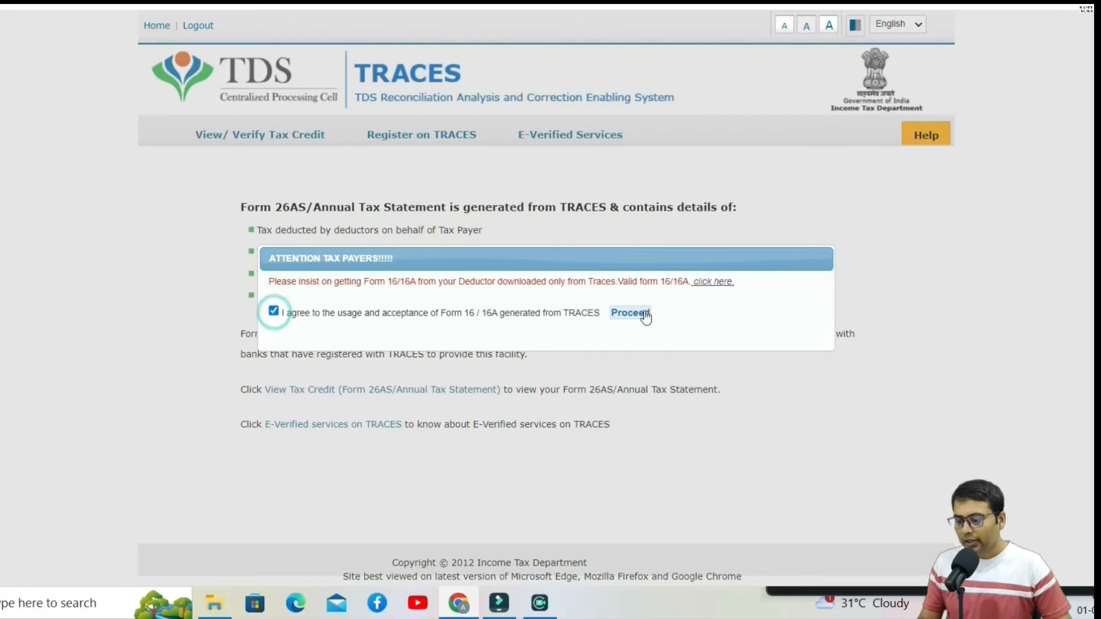
click(631, 312)
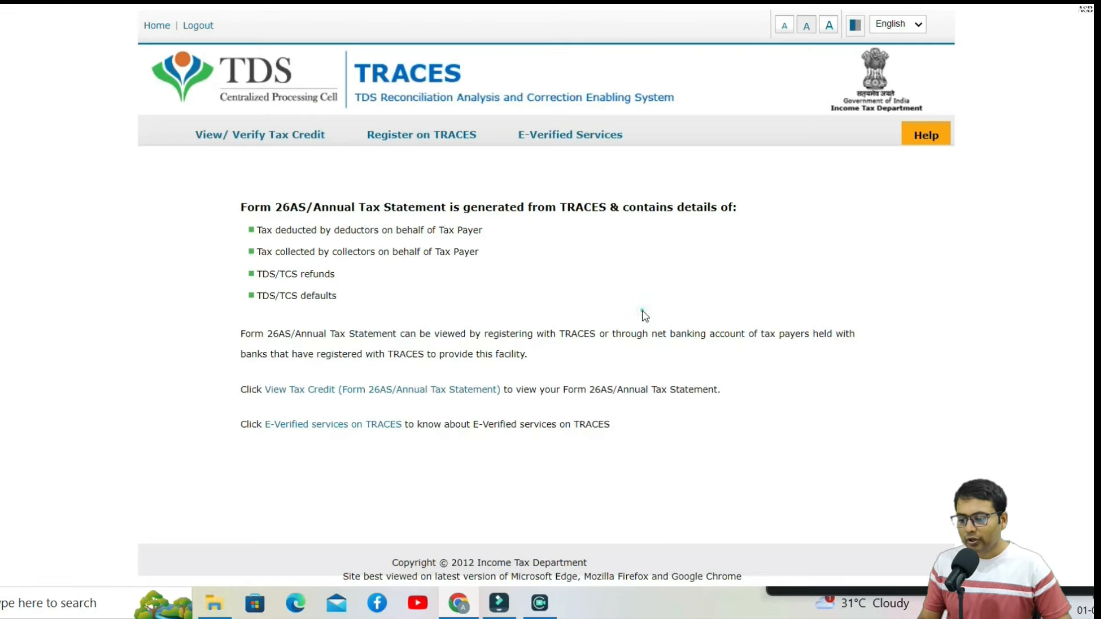
click(467, 390)
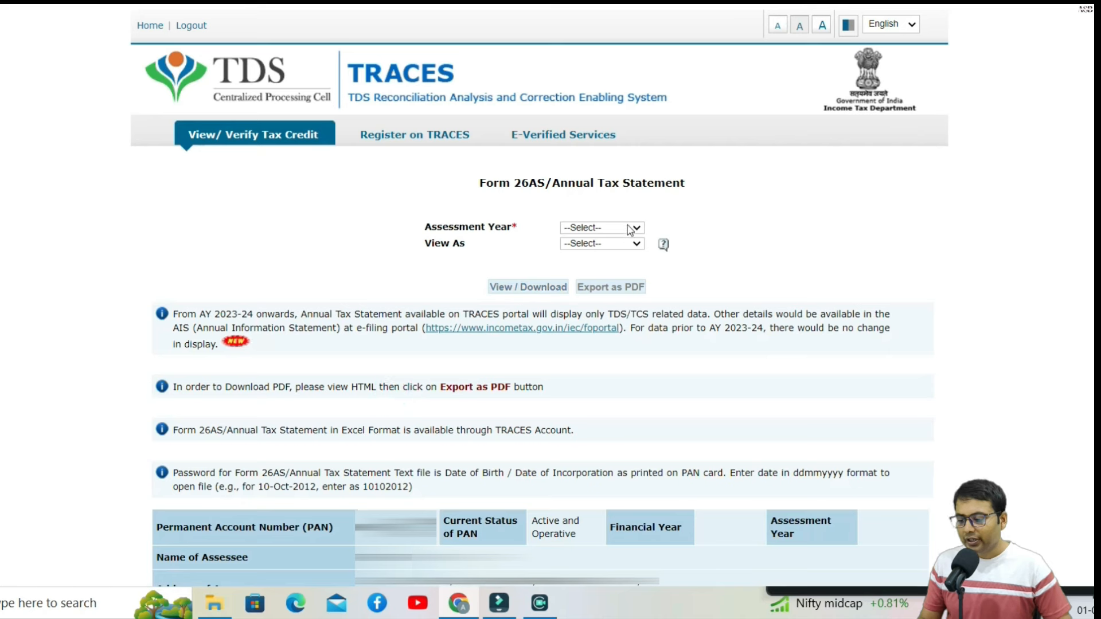
Step: View Form 26AS for assessment year 2024-25 as HTML and review it alongside the Taxpayer Information Summary
click(631, 228)
click(594, 431)
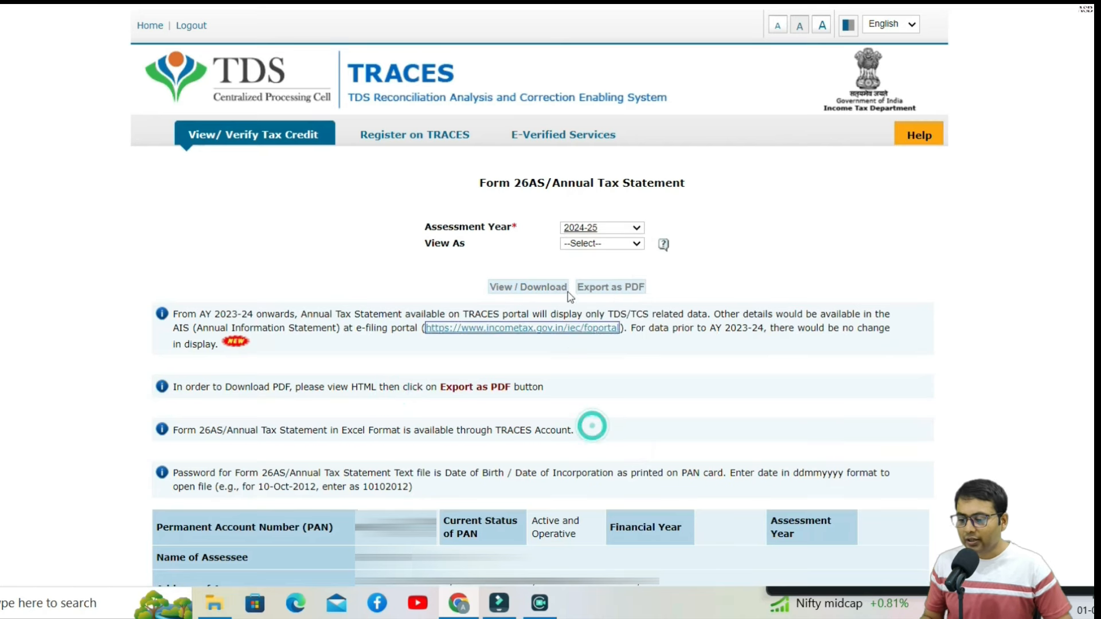
click(585, 245)
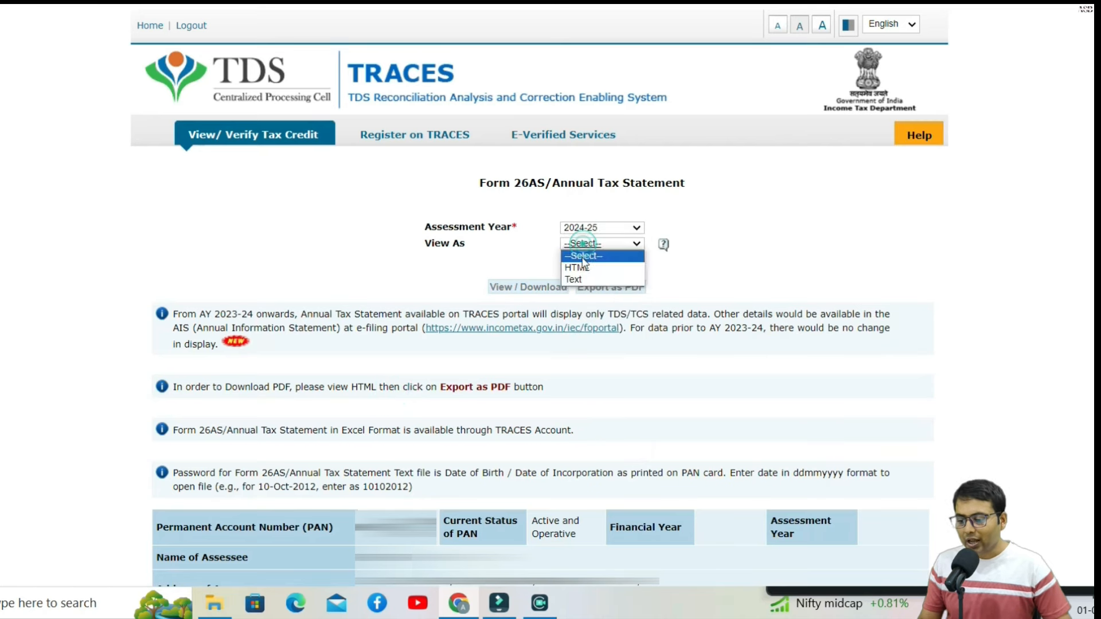
click(578, 263)
click(552, 290)
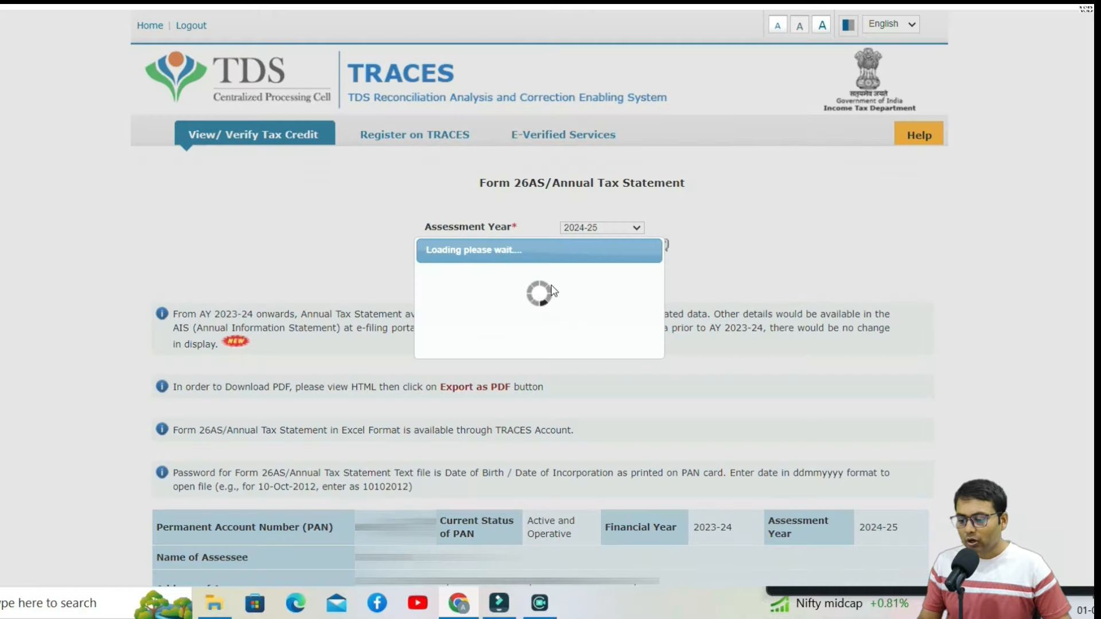
scroll(581, 252, down, 8)
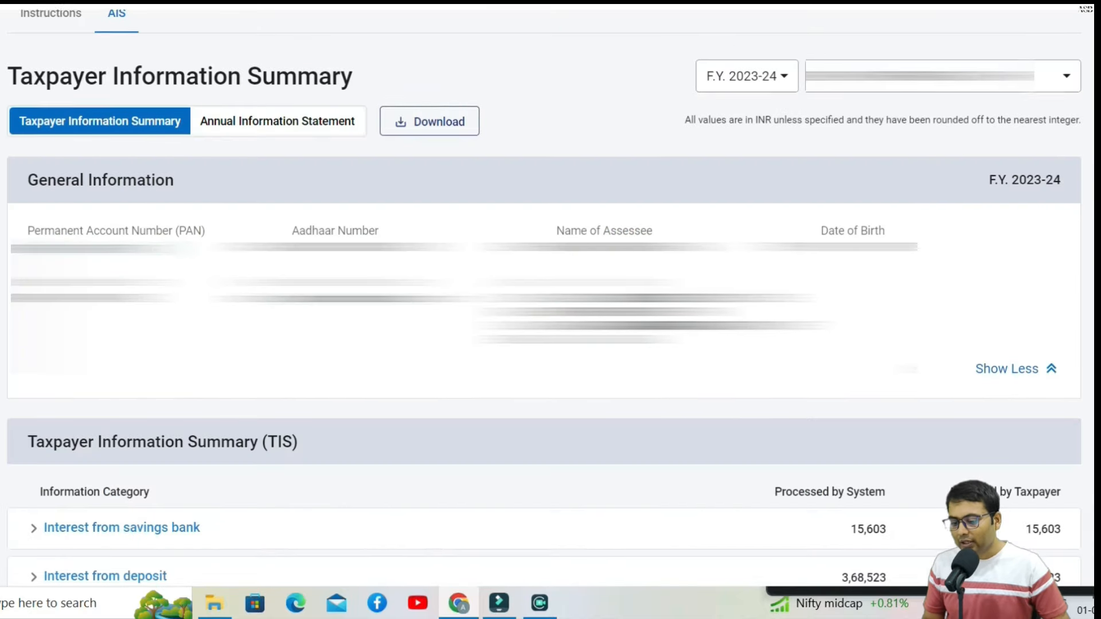
scroll(879, 455, down, 2)
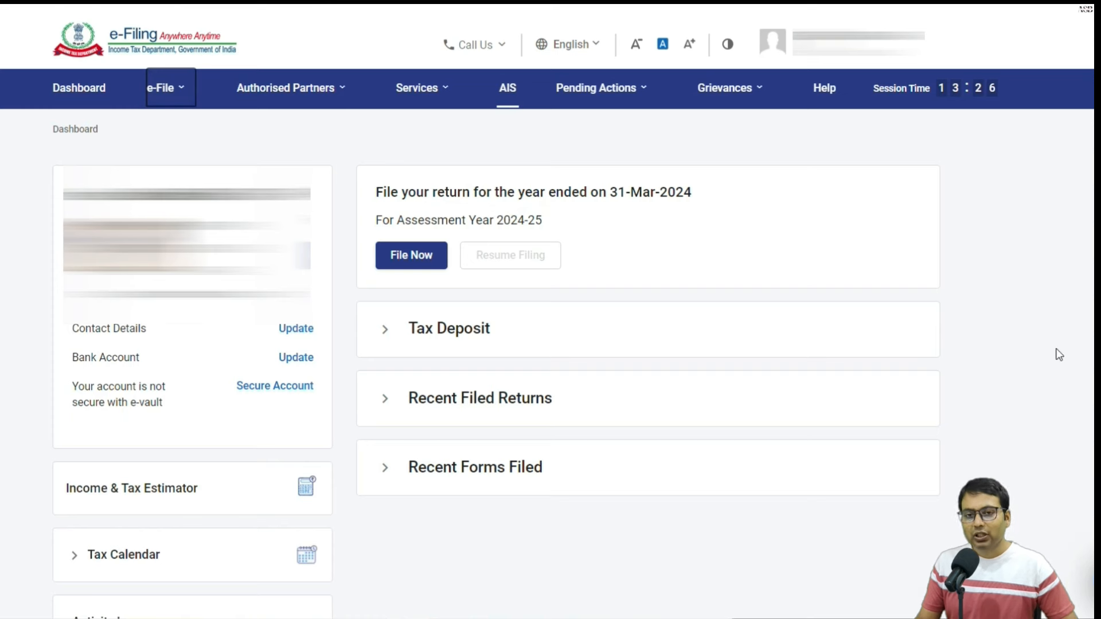
Step: Start a new income tax return filing for assessment year 2024-25 in Online mode from the e-Filing dashboard
click(400, 259)
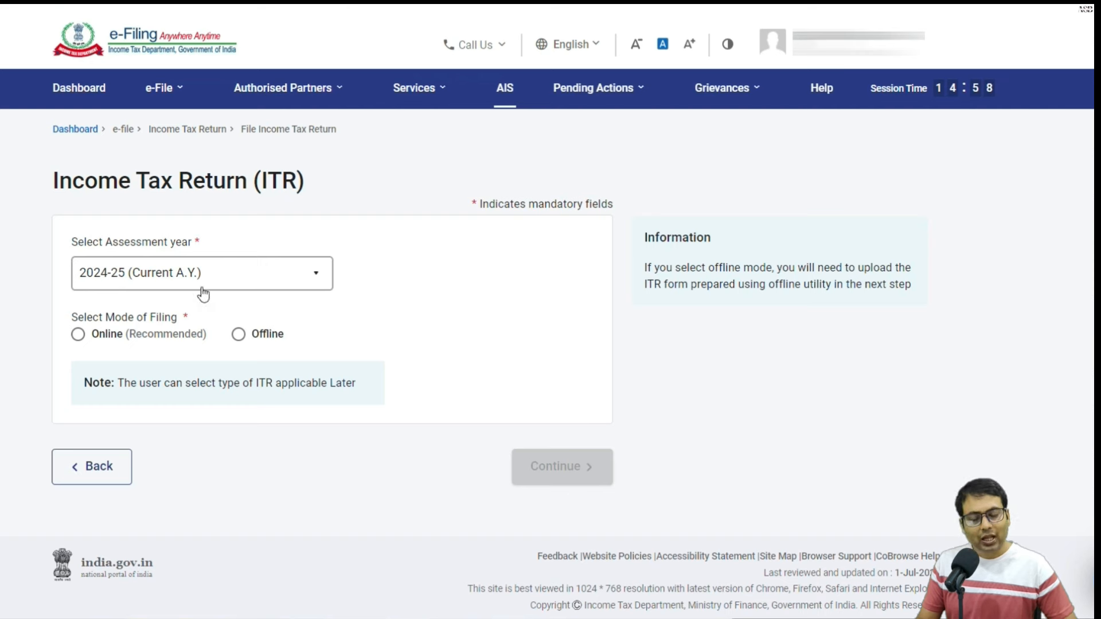
click(78, 335)
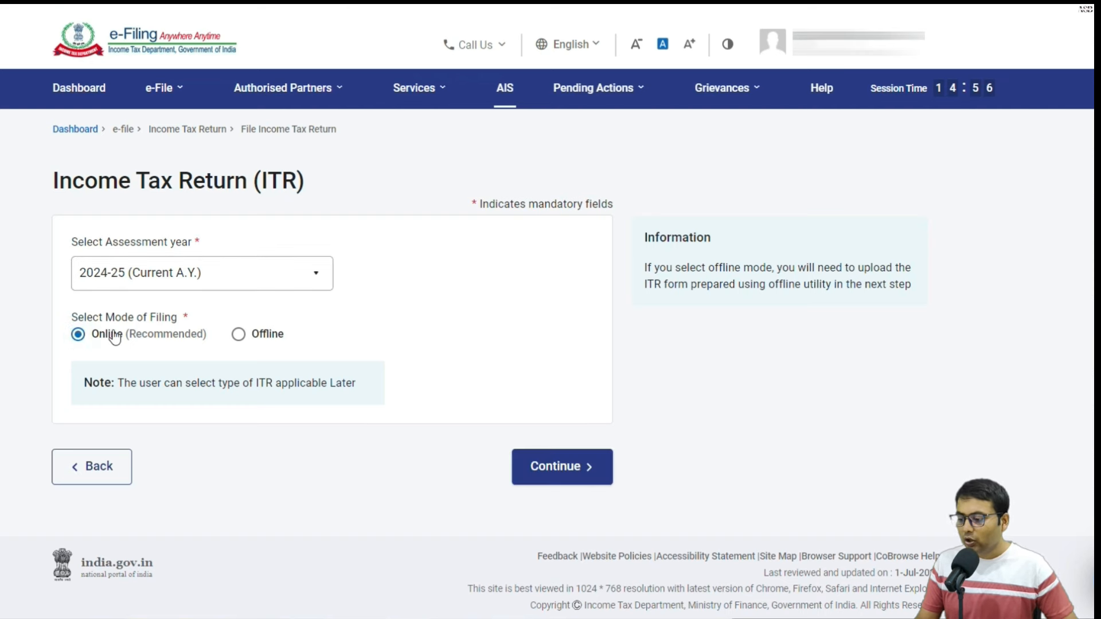
click(543, 473)
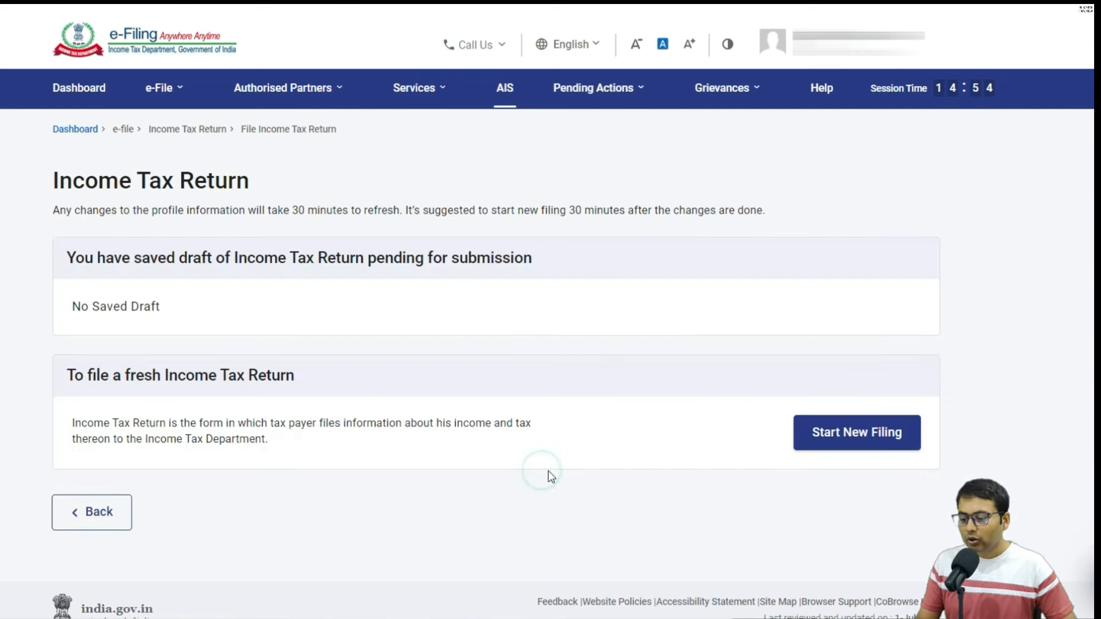
click(818, 432)
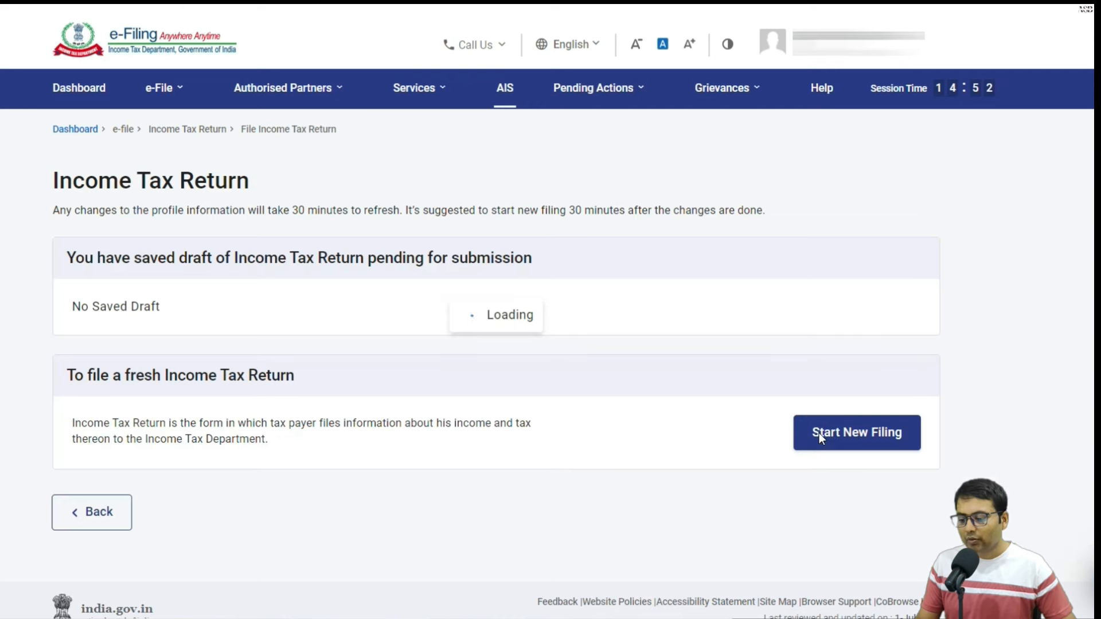
Step: Choose ITR-1 as the return form and proceed to the filing questions
click(658, 371)
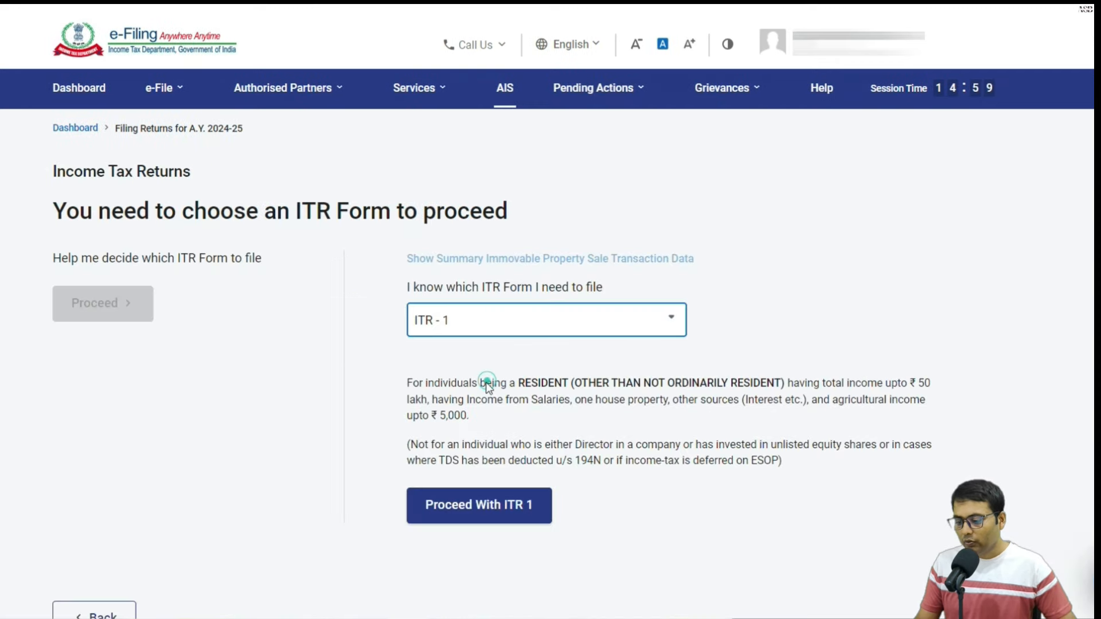
click(488, 505)
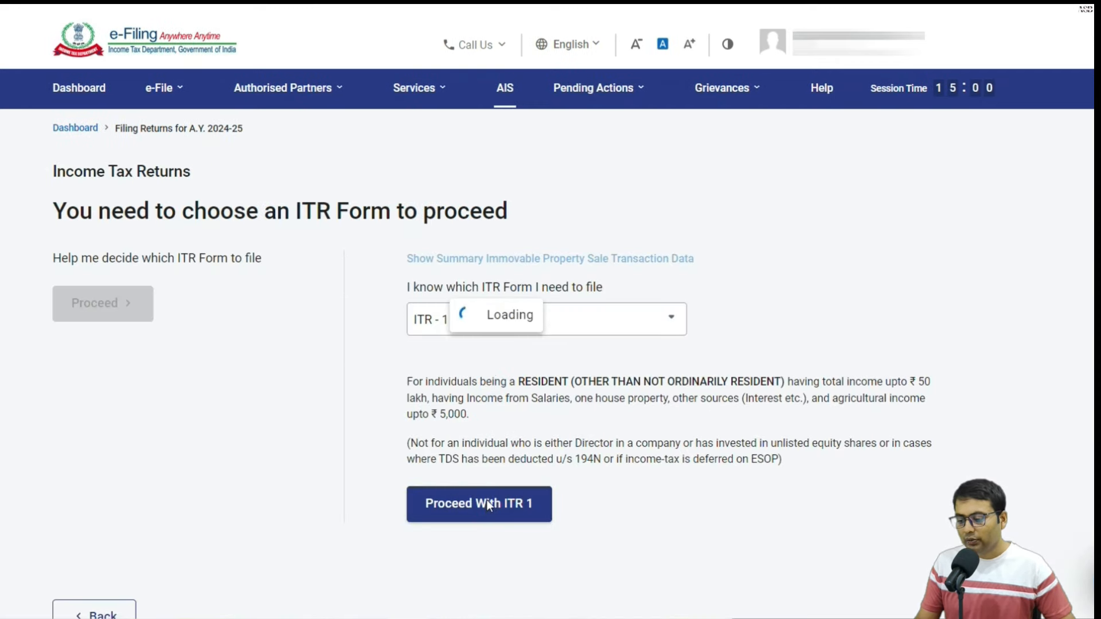
click(253, 447)
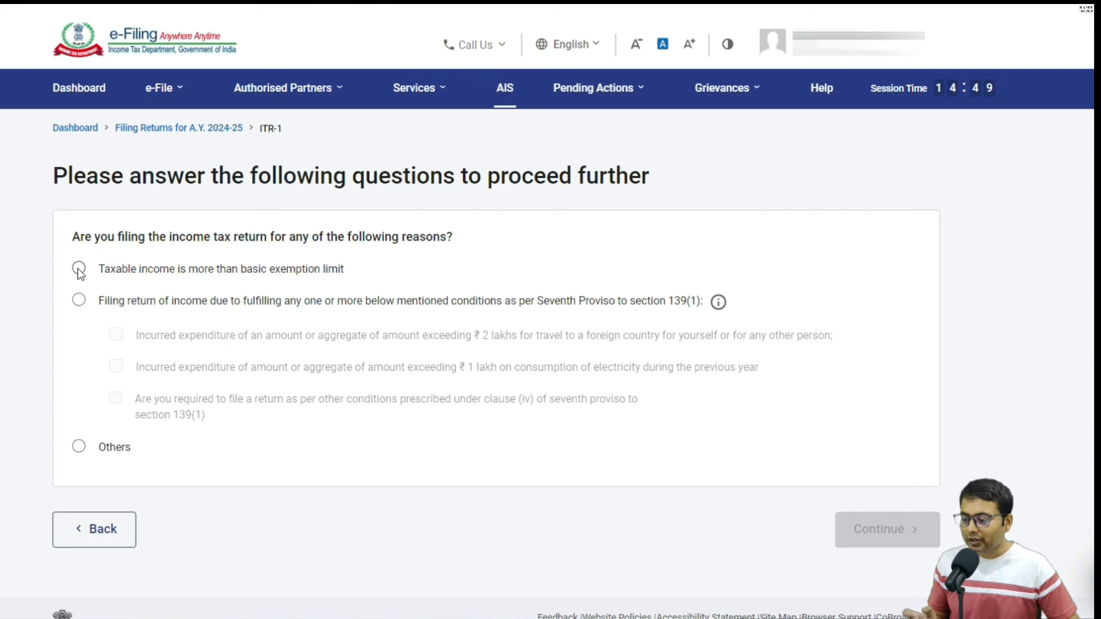
Step: Give "Taxable income is more than basic exemption limit" as the filing reason, then open the Personal Information section past the pre-fill notice
click(79, 269)
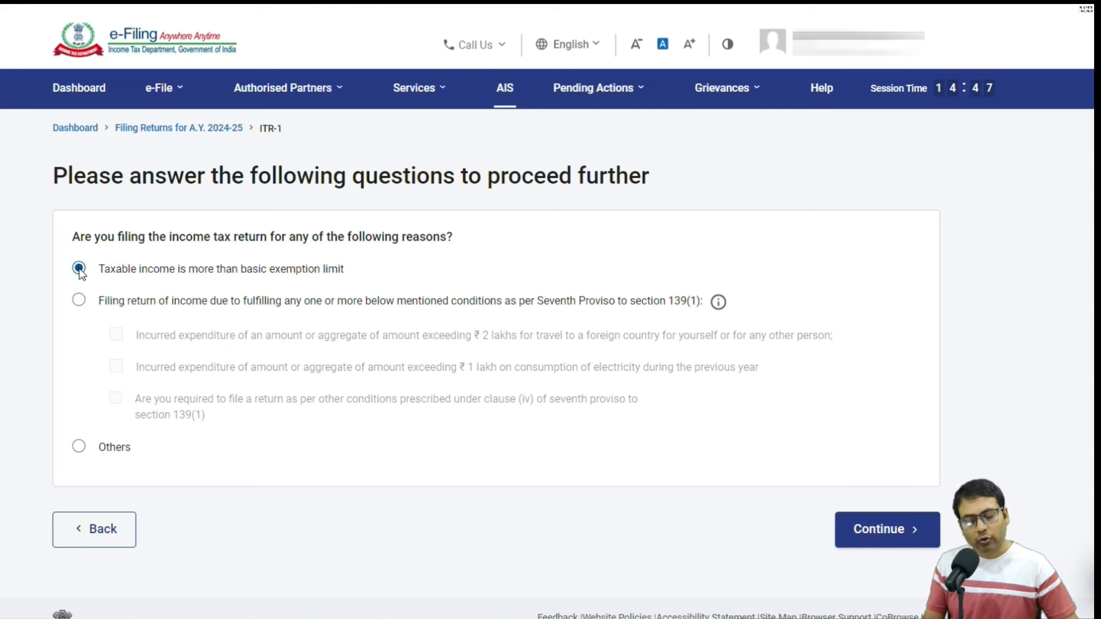
click(890, 528)
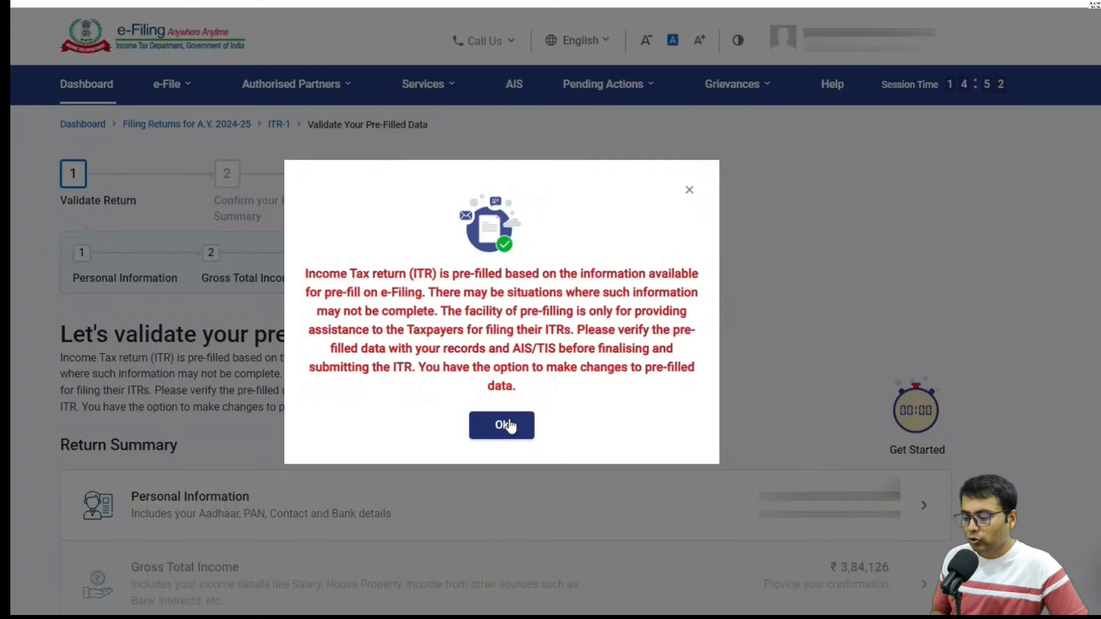
click(509, 426)
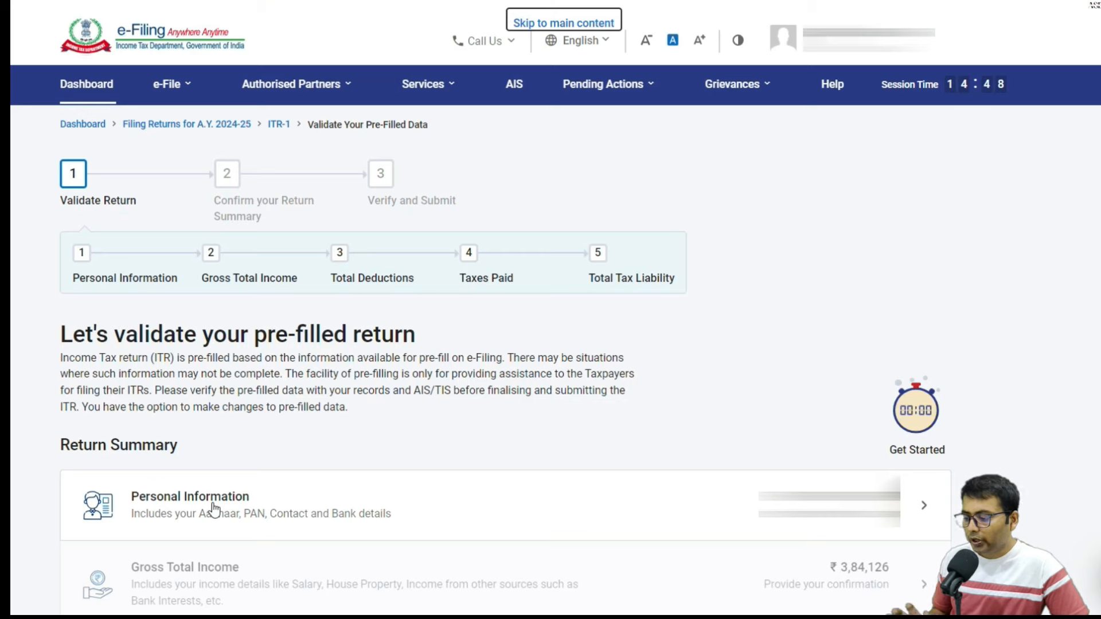
click(213, 506)
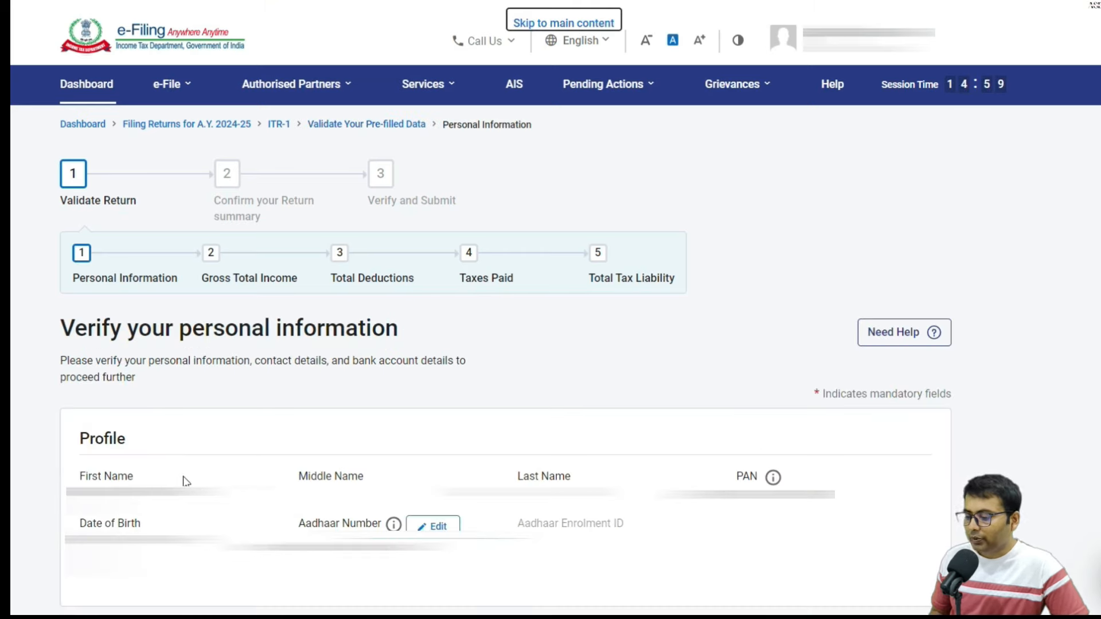
scroll(189, 482, down, 5)
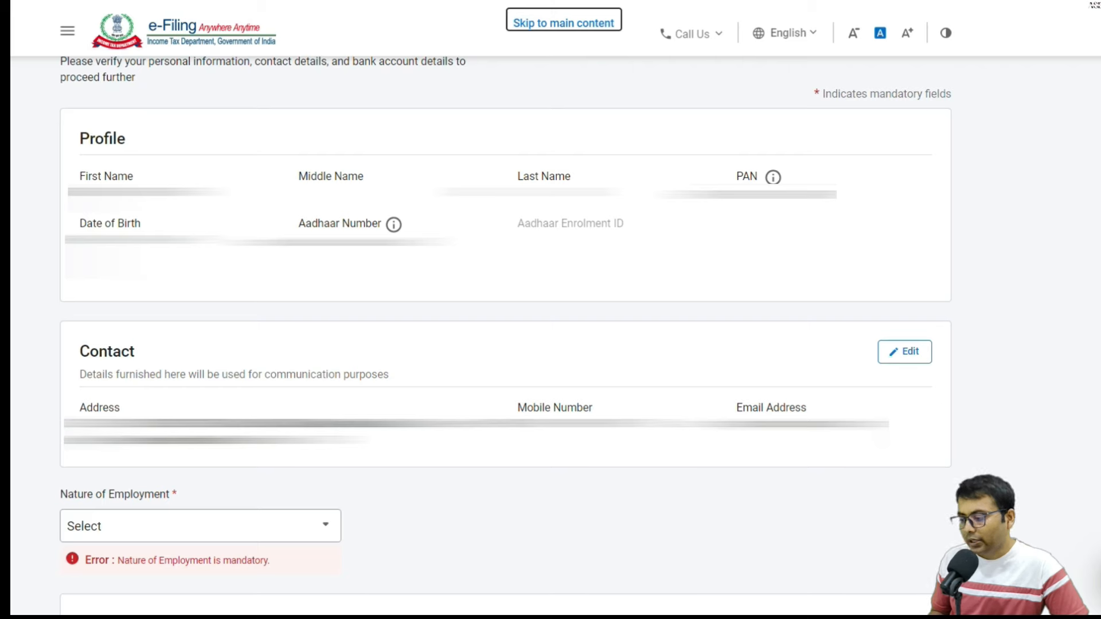
Step: Open the contact details for editing and check the address fields, including the Town / City / District options
click(905, 354)
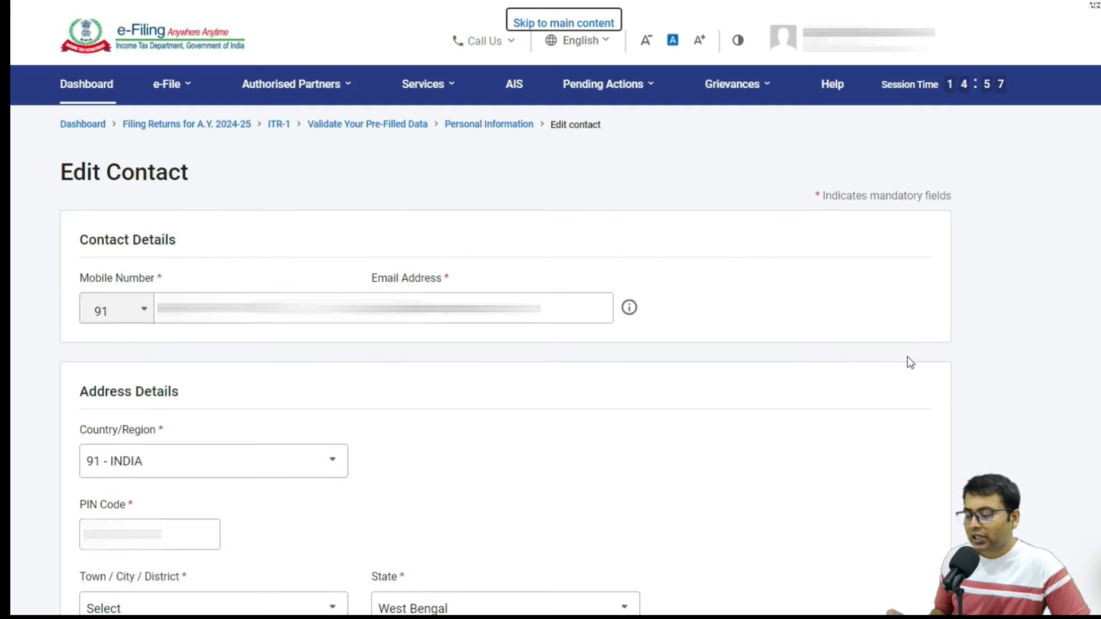
scroll(289, 405, down, 3)
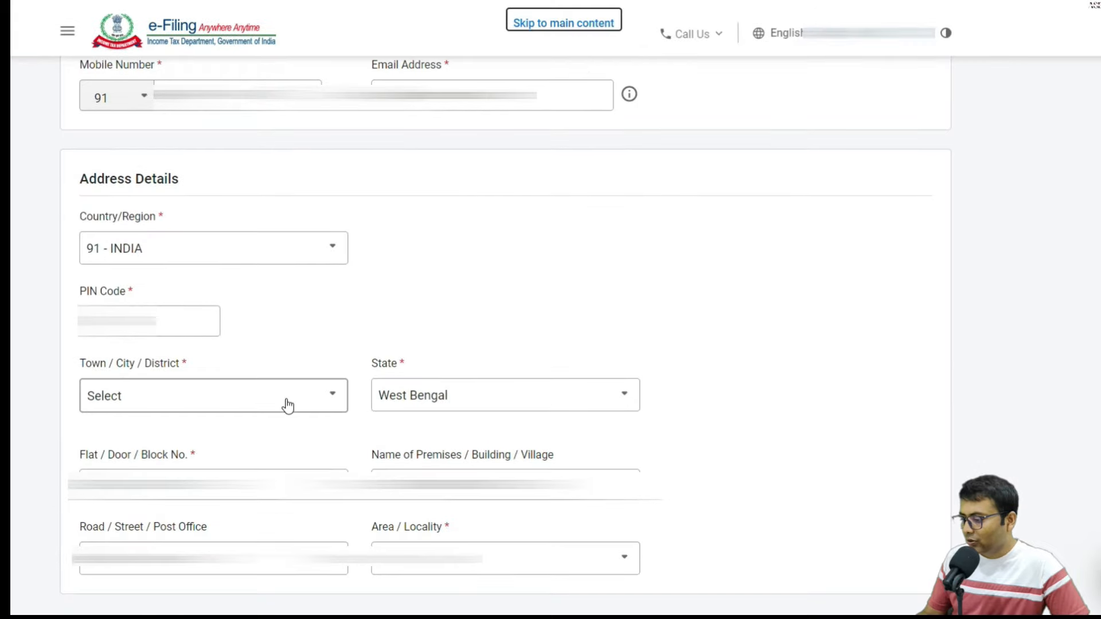
click(288, 405)
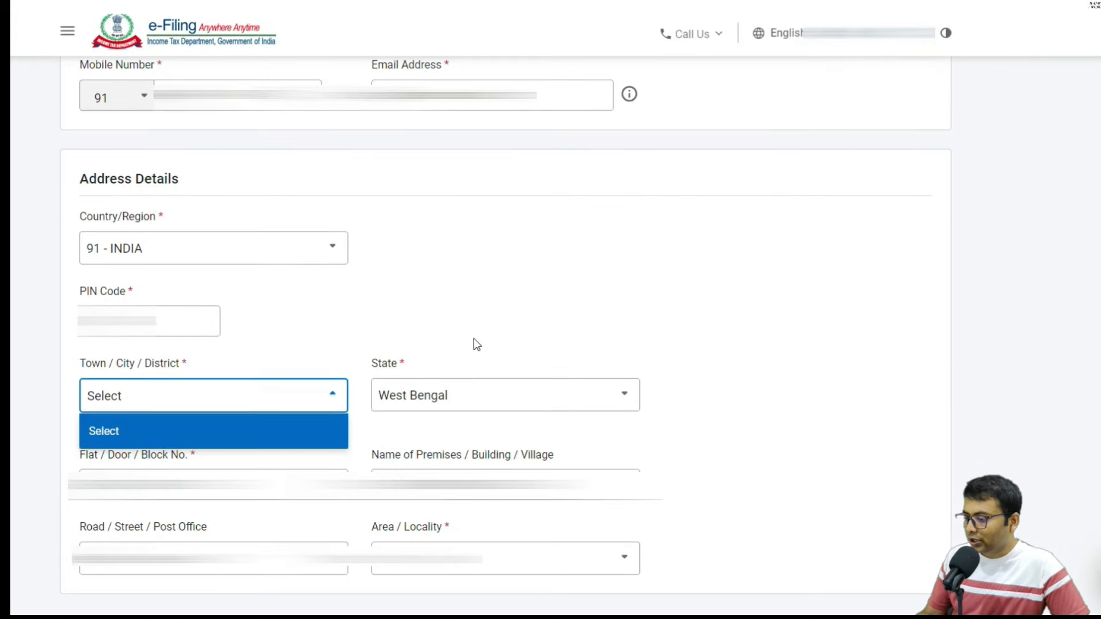
click(587, 324)
scroll(587, 324, down, 3)
Step: Set the nature of employment to "Not Applicable (eg. Family pension etc)" and acknowledge the salary schedule notice
click(135, 212)
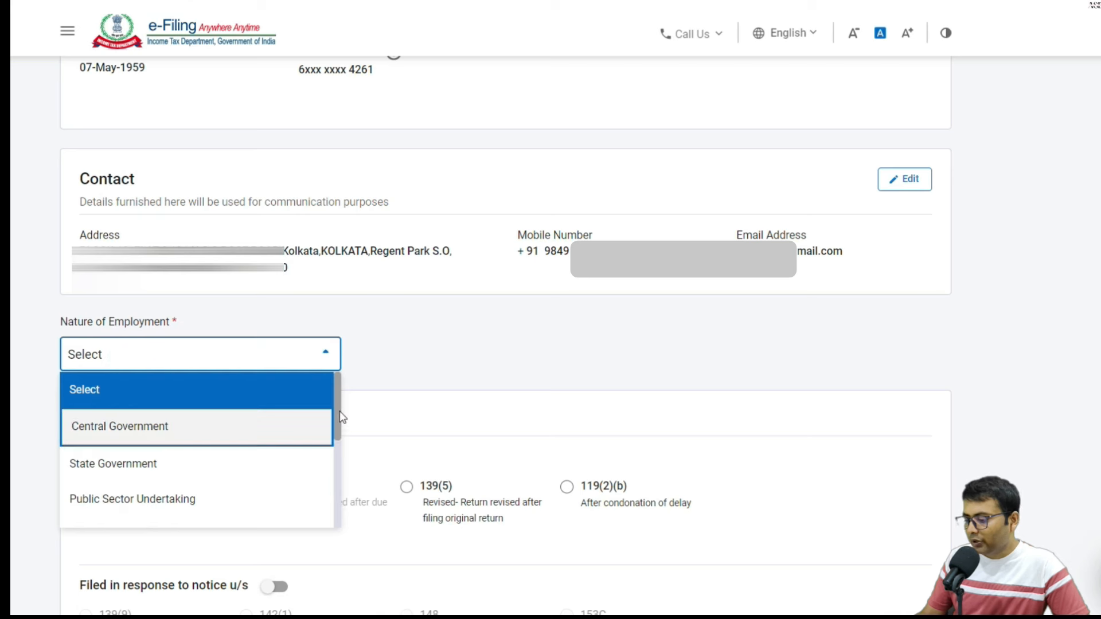
drag(339, 423, 345, 474)
scroll(276, 519, down, 1)
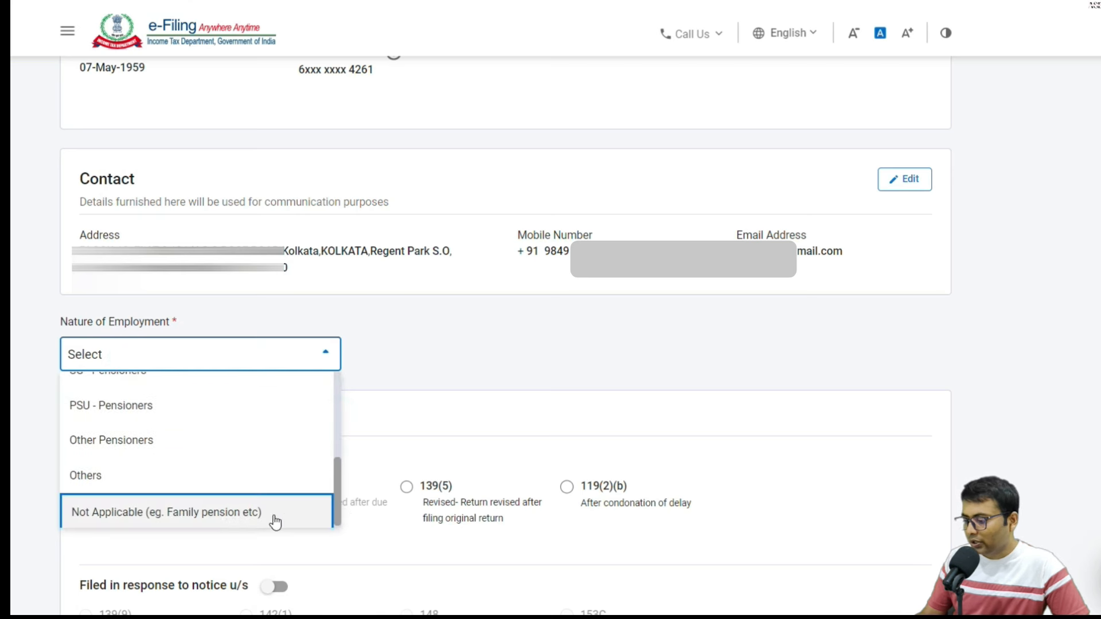
click(204, 515)
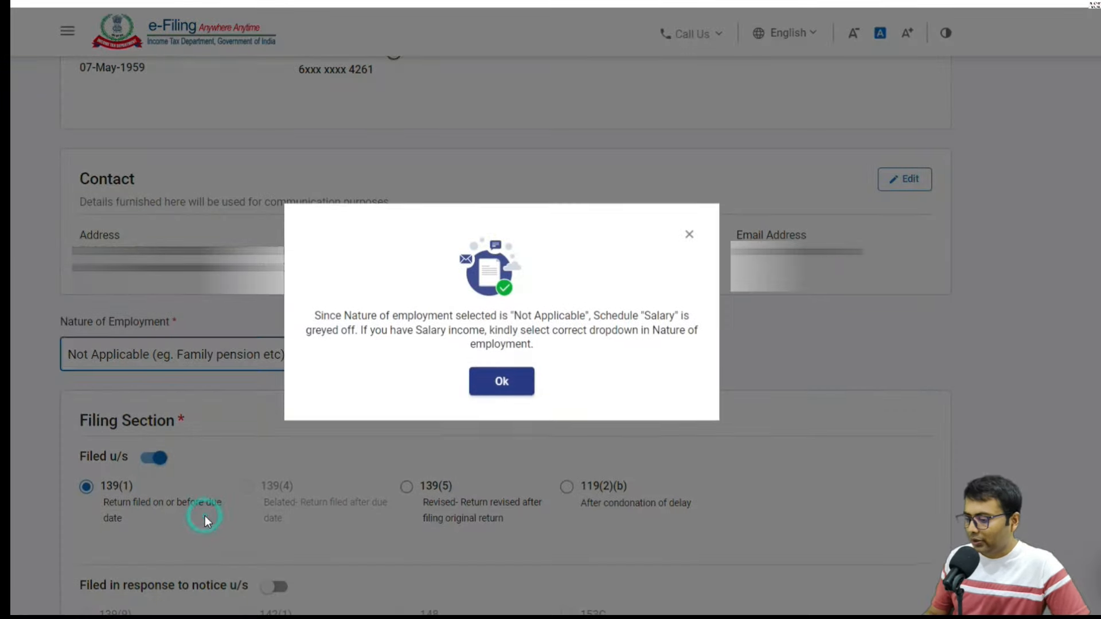
click(487, 389)
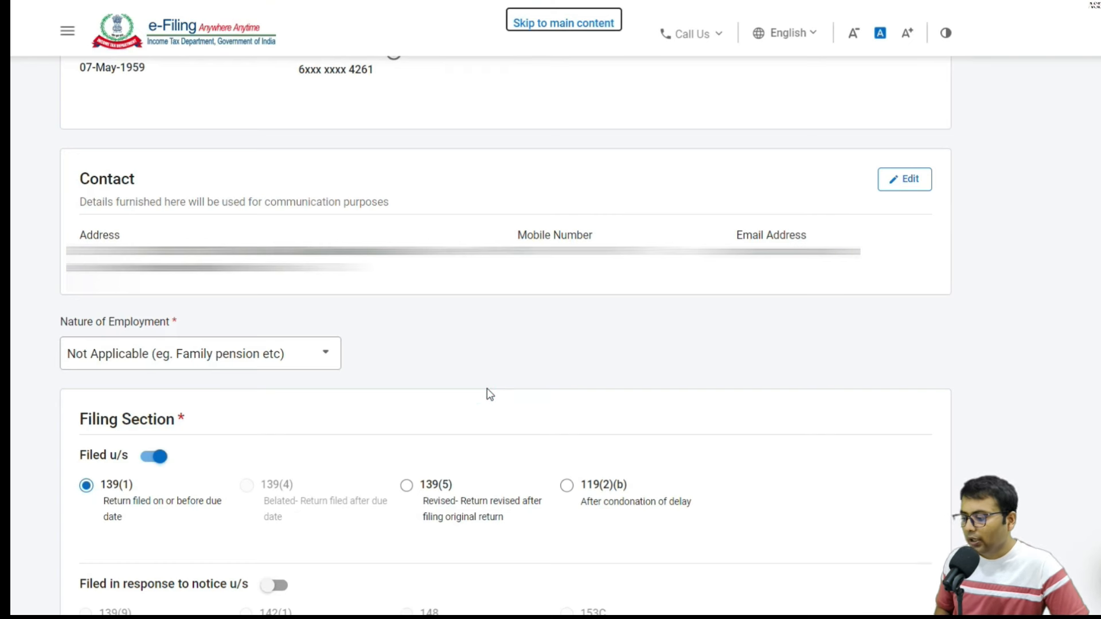
Step: Look through the other Nature of Employment options, including the pensioner categories, and keep "Not Applicable (eg. Family pension etc)"
click(285, 355)
drag(337, 485, 326, 358)
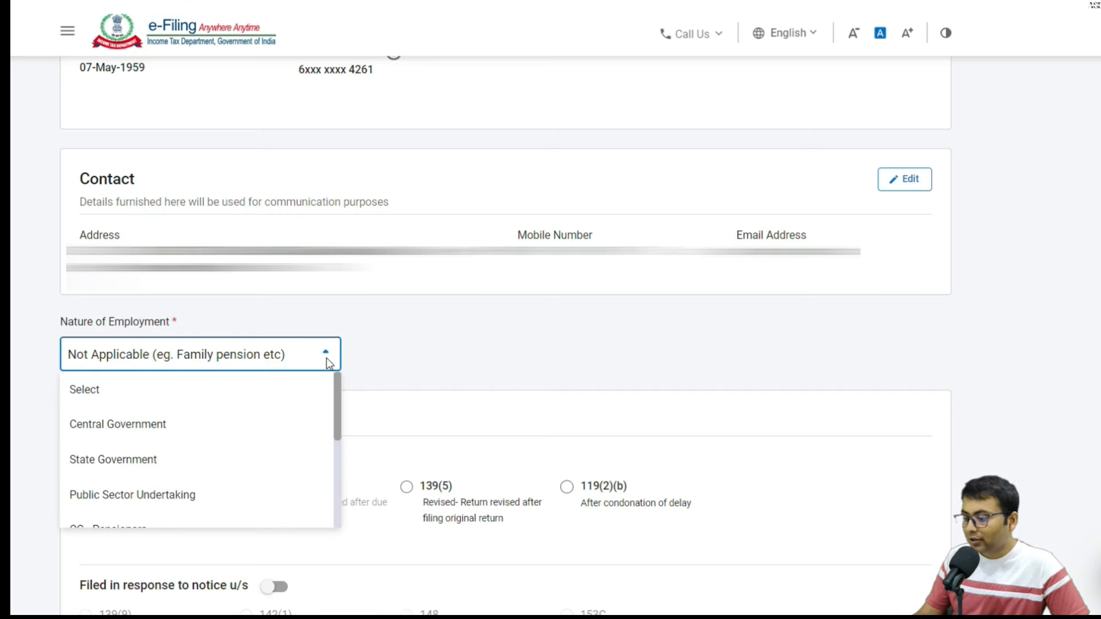
drag(330, 406, 343, 505)
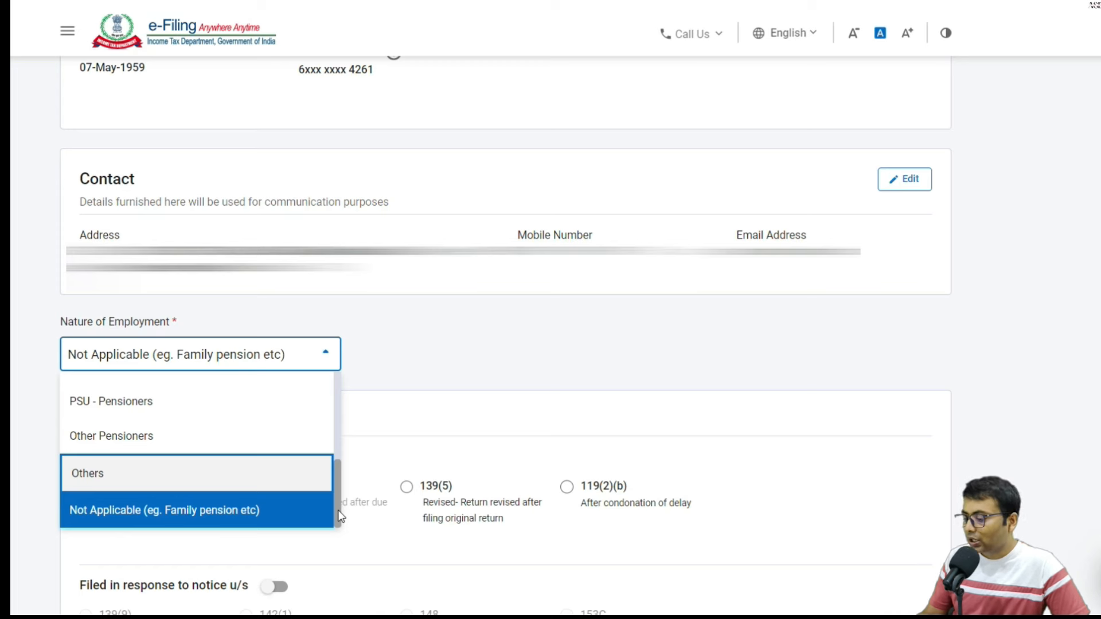
click(162, 494)
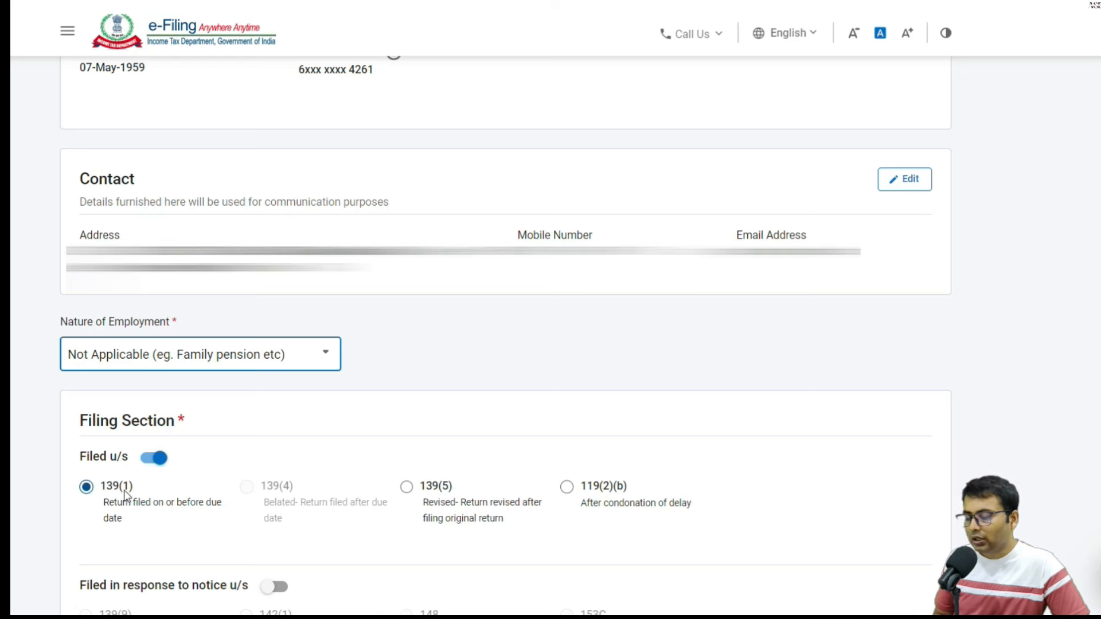
Step: Review the filing section and the bank account details, then confirm the Personal Information section
scroll(145, 491, down, 3)
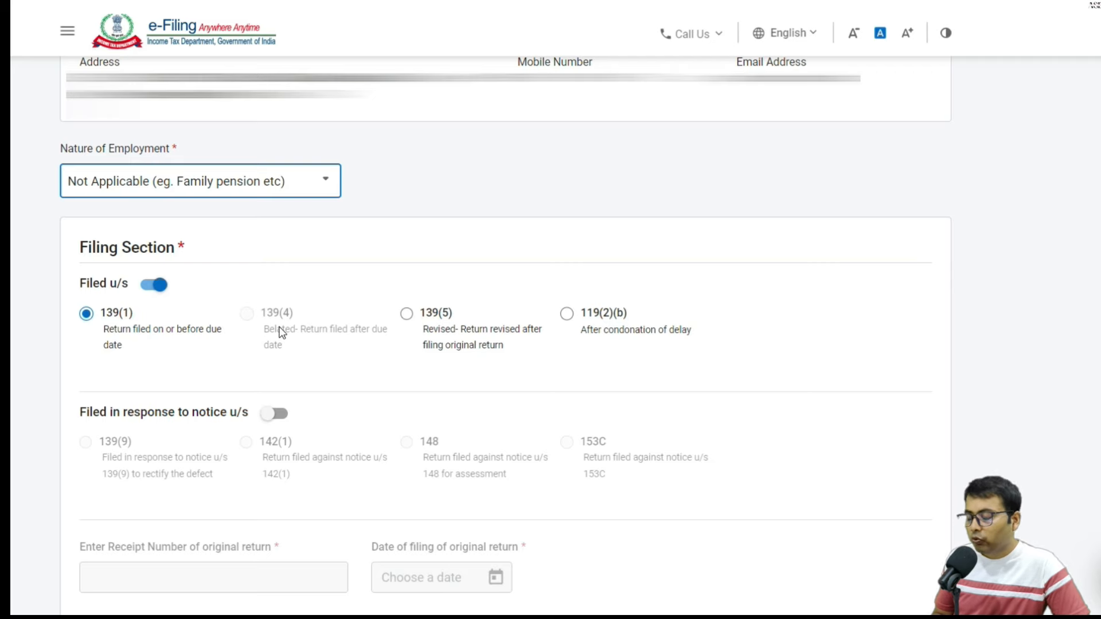
scroll(277, 327, down, 10)
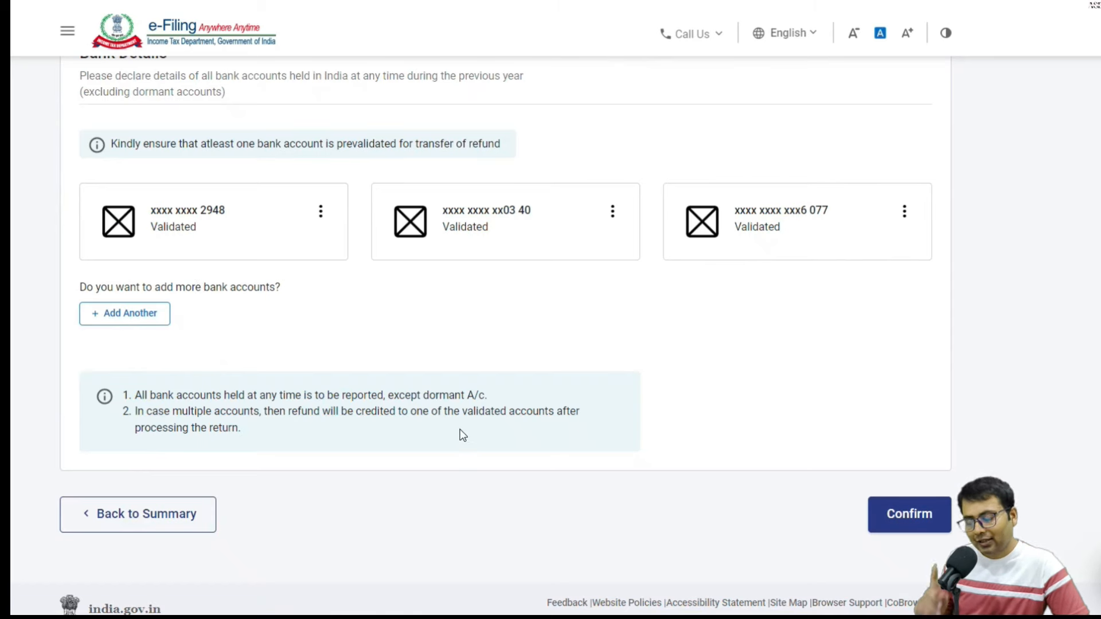
click(896, 523)
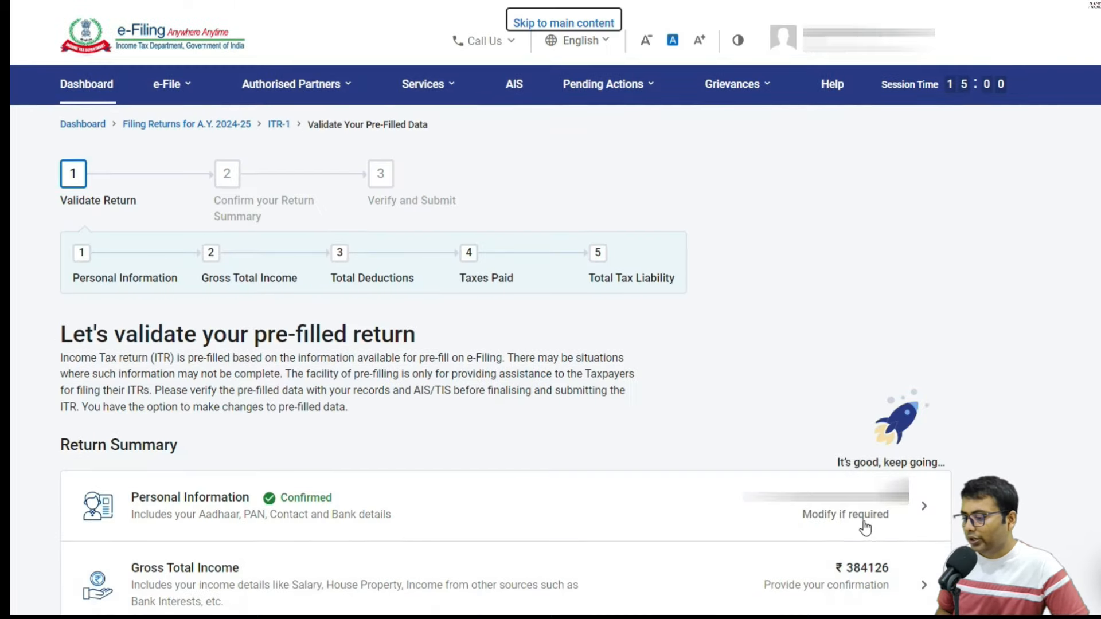
Step: Open the Gross Total Income section and skip the salary exemption questions to reach the income source details
scroll(596, 514, down, 4)
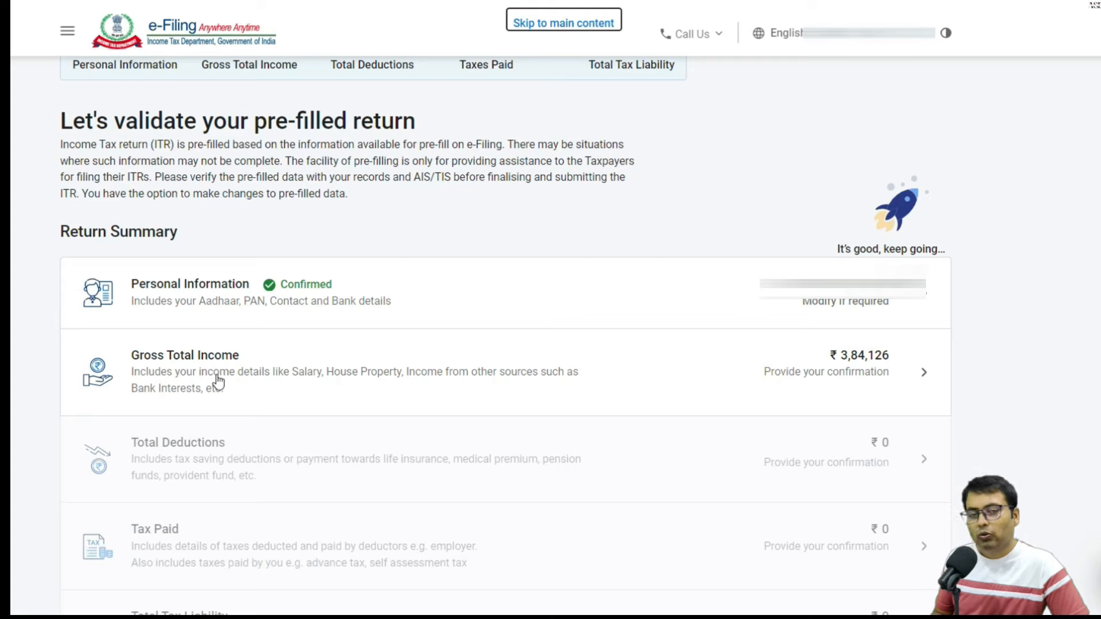
click(218, 380)
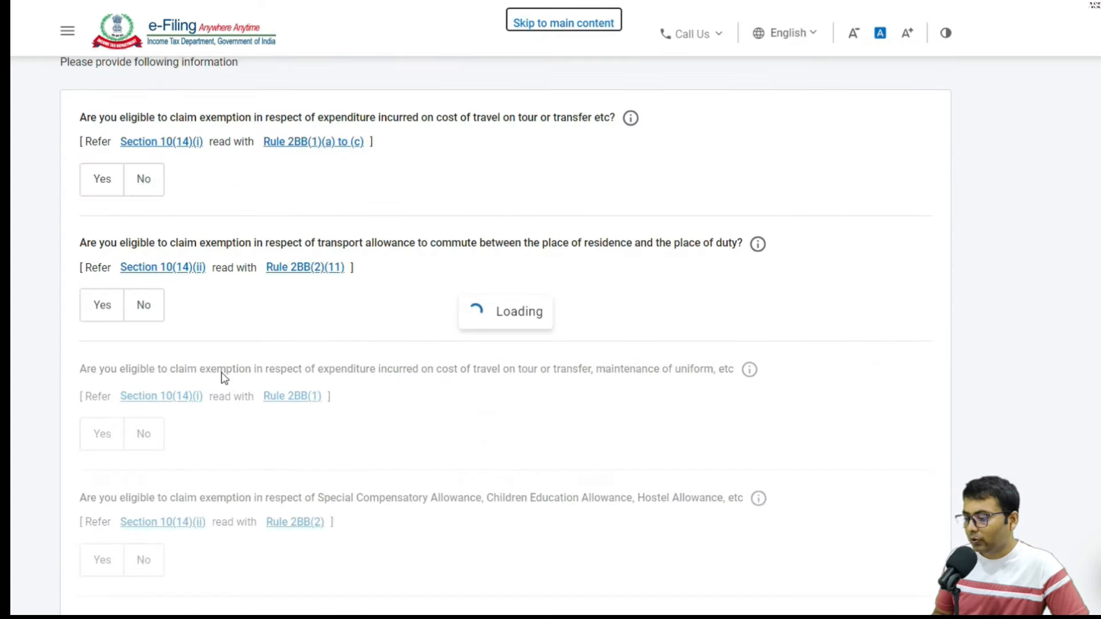
scroll(213, 480, down, 9)
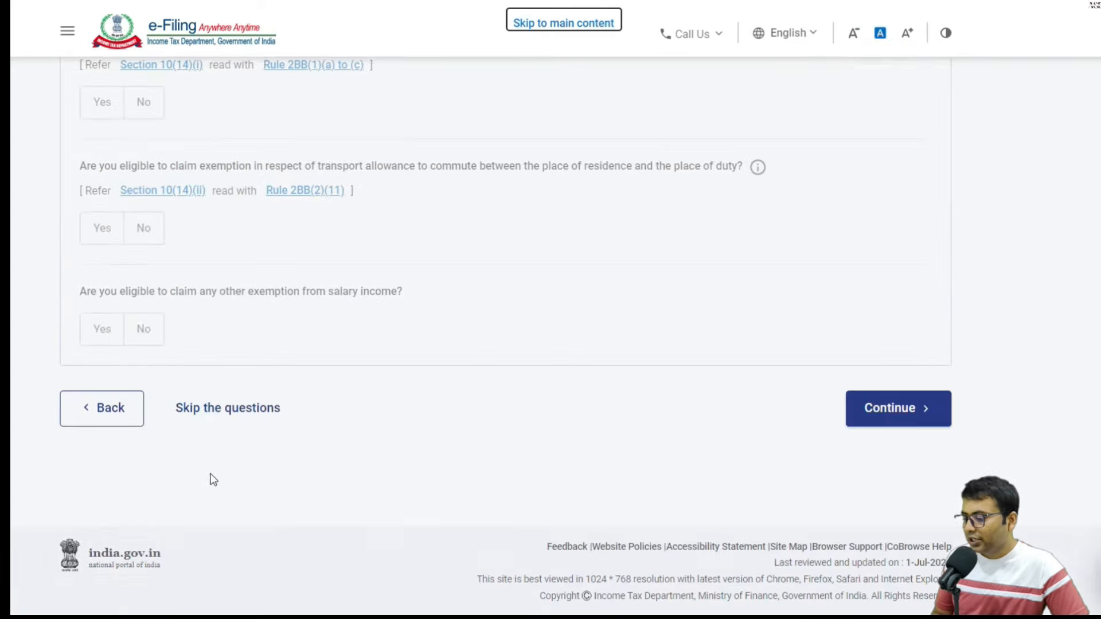
click(245, 407)
click(675, 383)
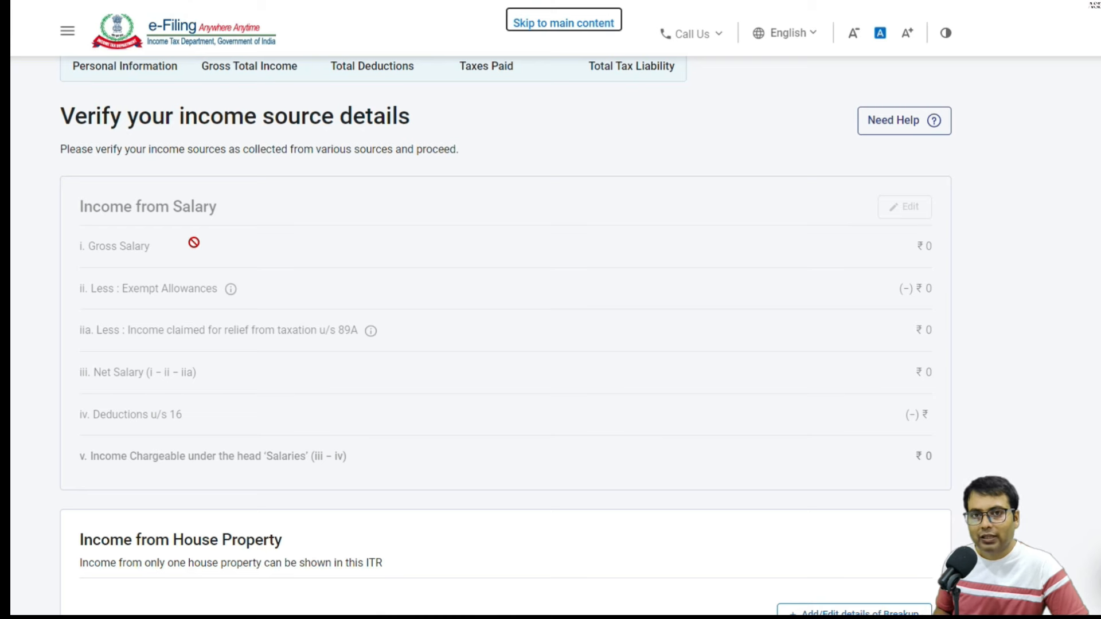
Step: Review the income heads, then open the Interest from Deposit entry under other sources for editing and save its pre-filled amount
scroll(193, 242, down, 5)
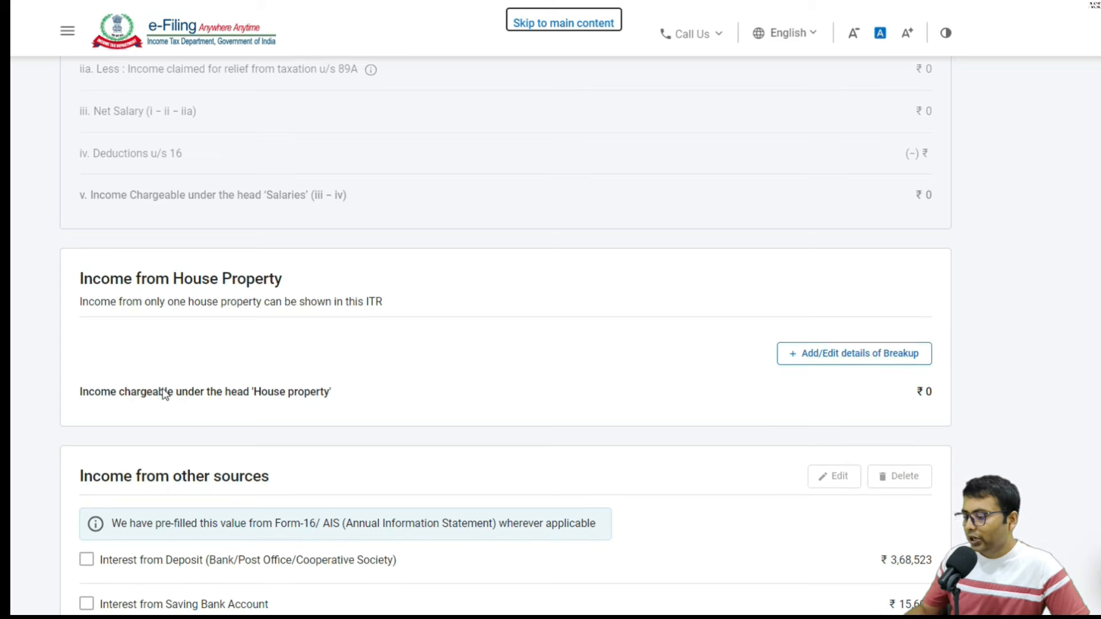
scroll(165, 389, down, 2)
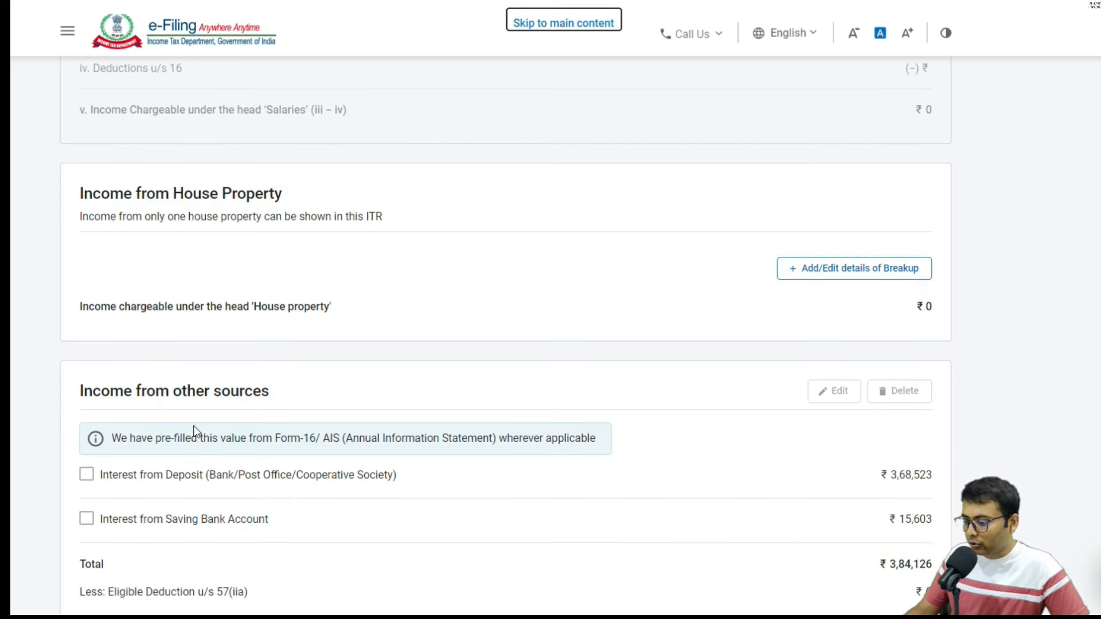
click(87, 475)
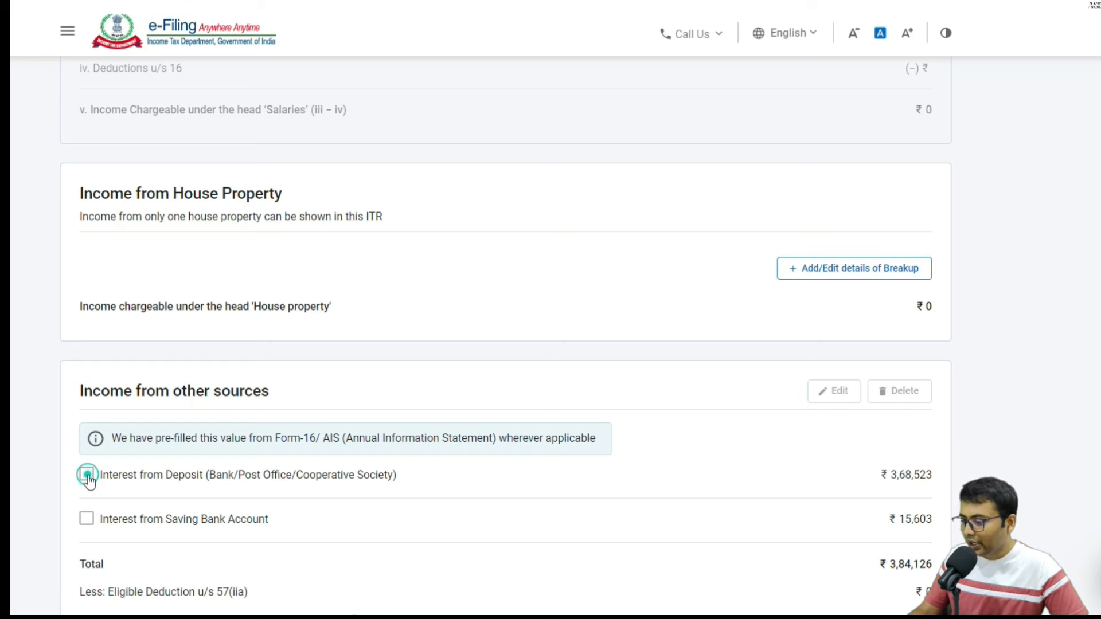
click(826, 392)
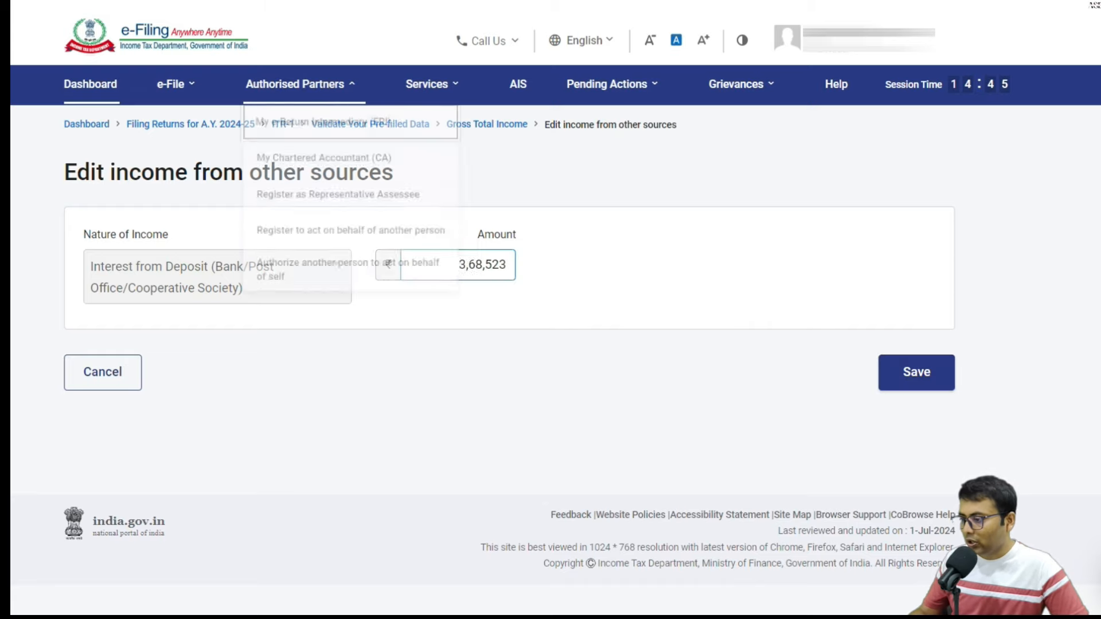
click(924, 375)
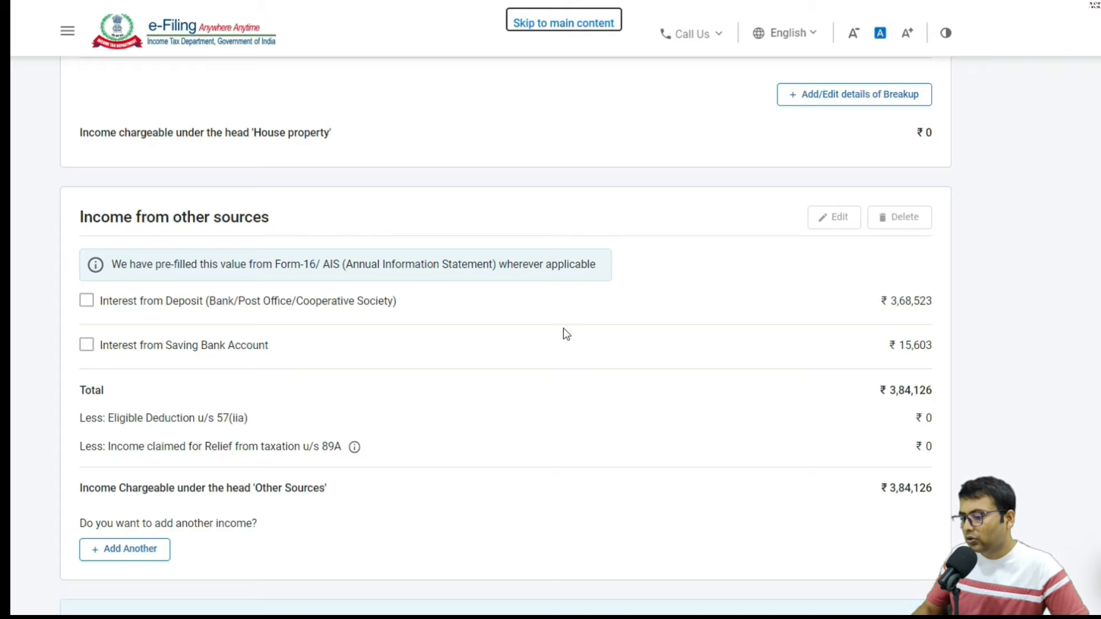
Step: Confirm the Gross Total Income section, then continue past the 80CCD(2) question in Total Deductions without claiming anything
scroll(782, 370, down, 4)
scroll(781, 370, down, 3)
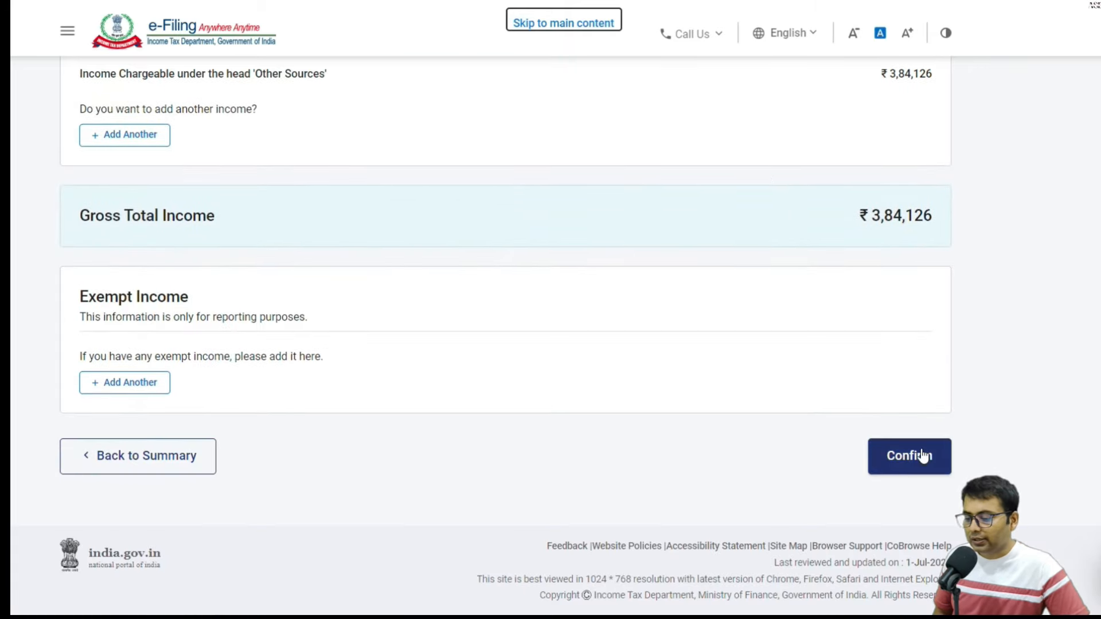
click(912, 456)
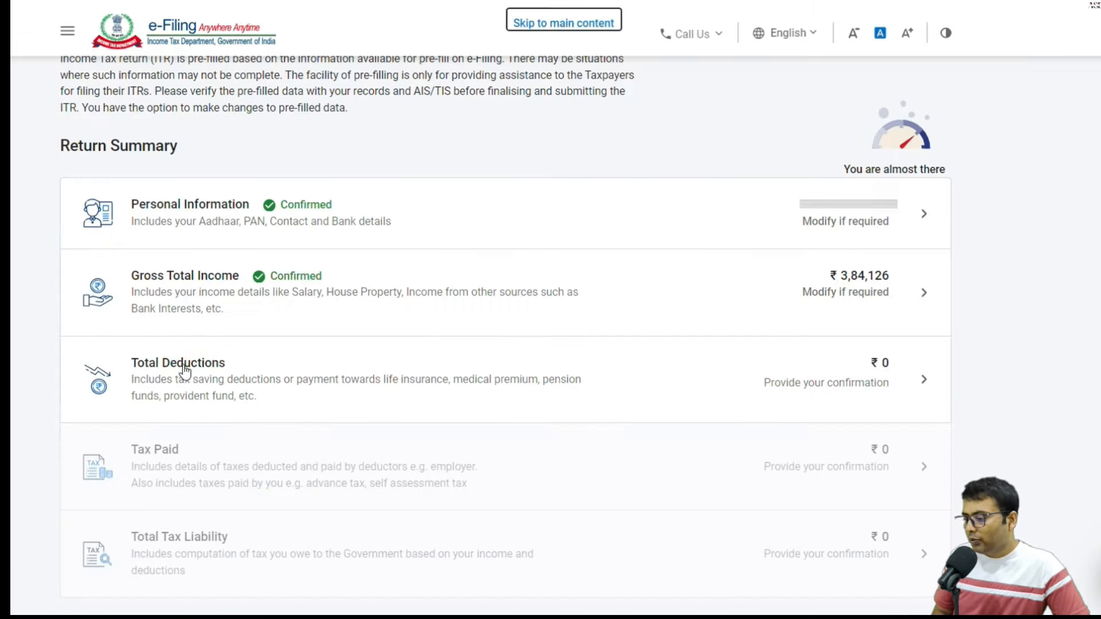
click(183, 364)
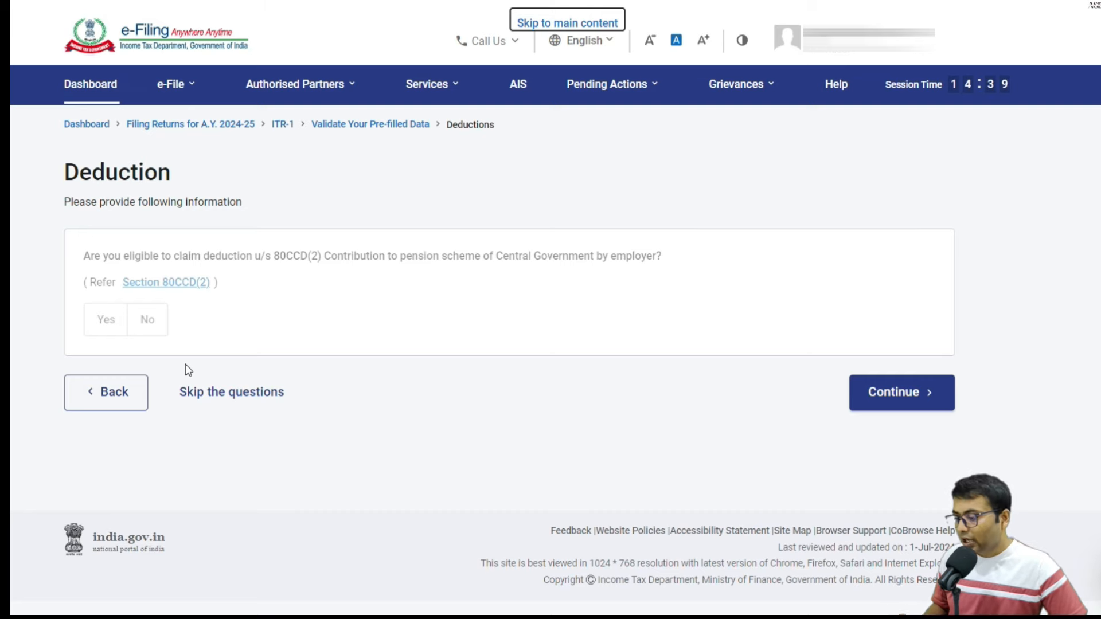
click(911, 400)
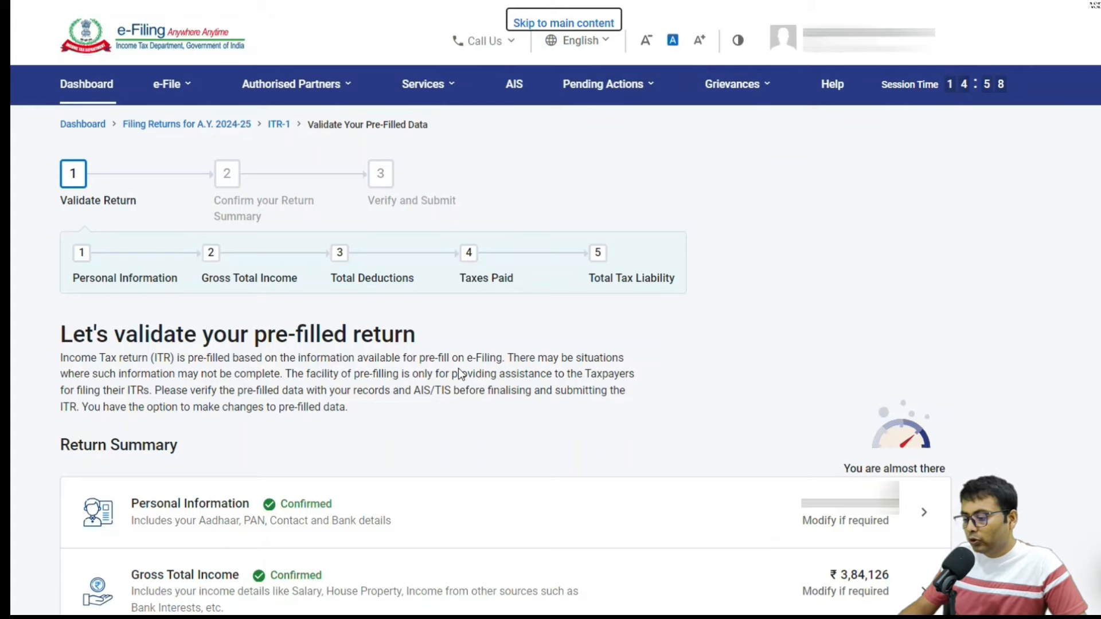
Step: Check the TDS, TCS and advance tax entries in the Tax Paid section and confirm it
scroll(435, 367, down, 6)
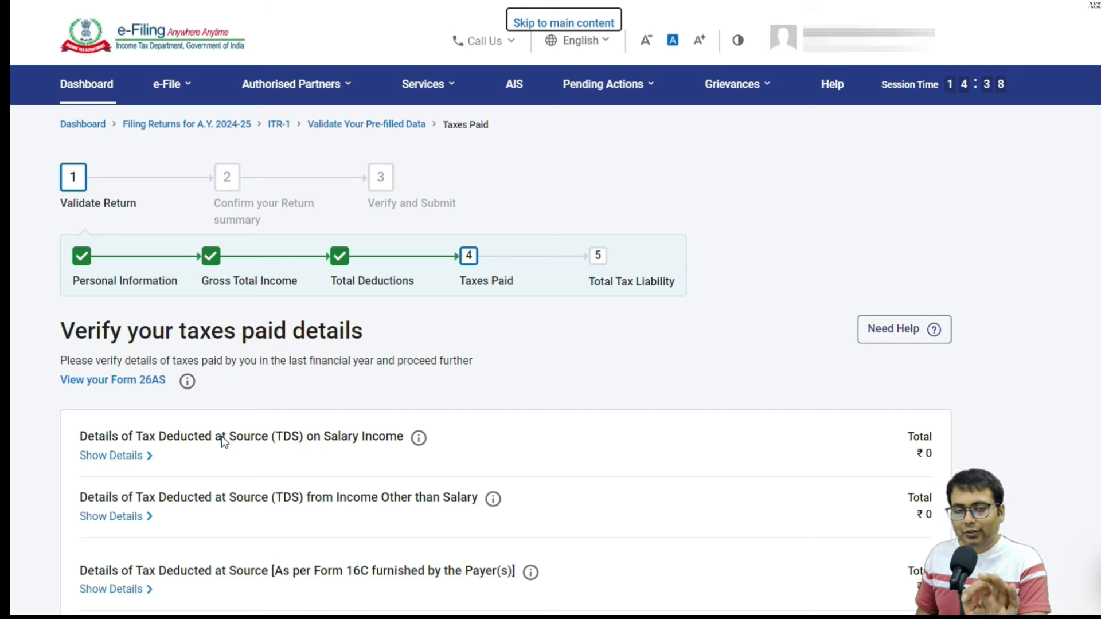
scroll(172, 433, down, 5)
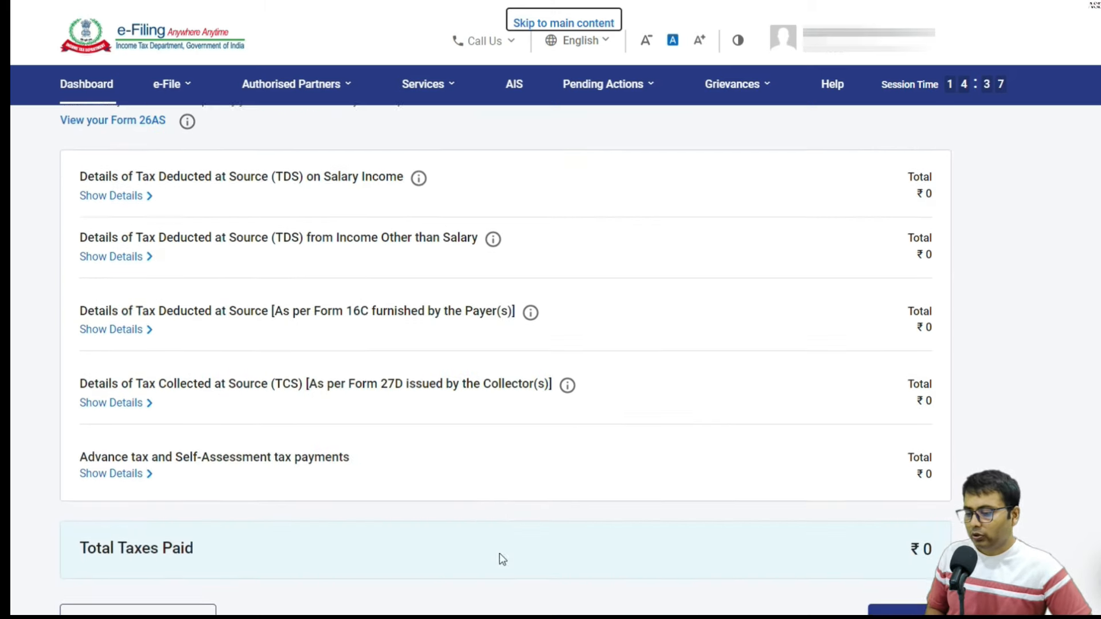
scroll(869, 468, down, 3)
click(906, 442)
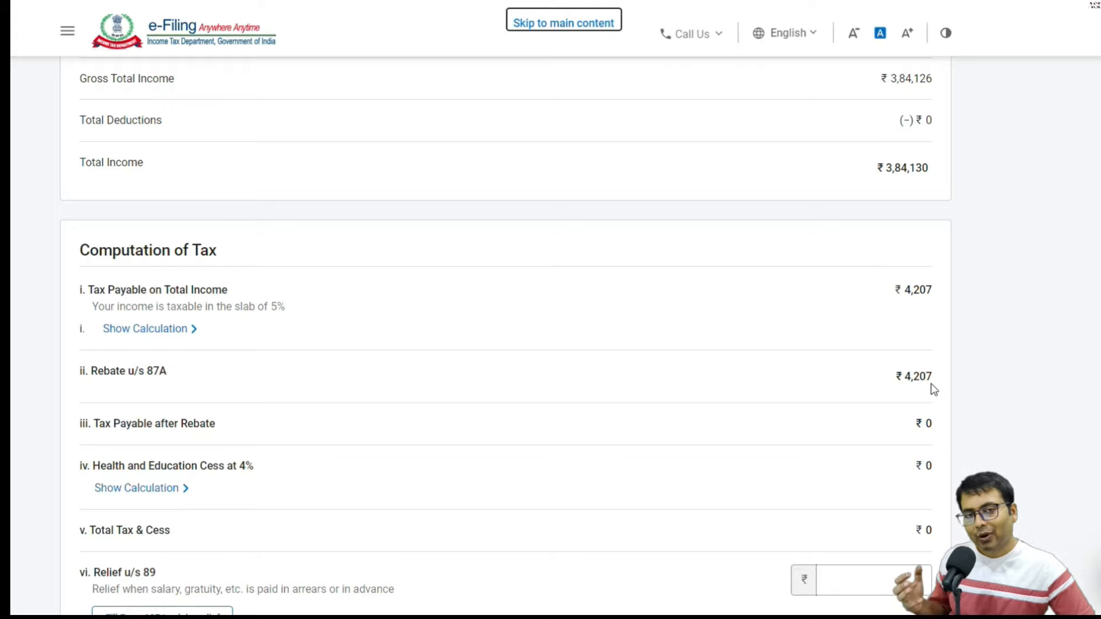
Step: Review the tax computation, including the 87A rebate, interest and fees, then confirm the Total Tax Liability section
scroll(933, 378, down, 1)
scroll(932, 373, down, 6)
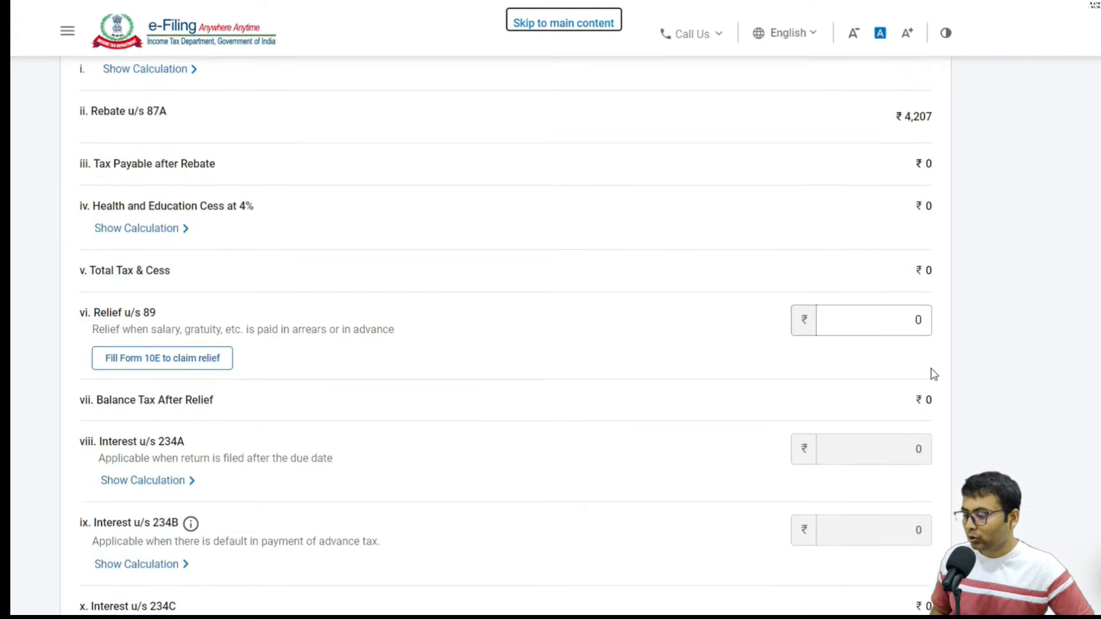
scroll(930, 372, down, 6)
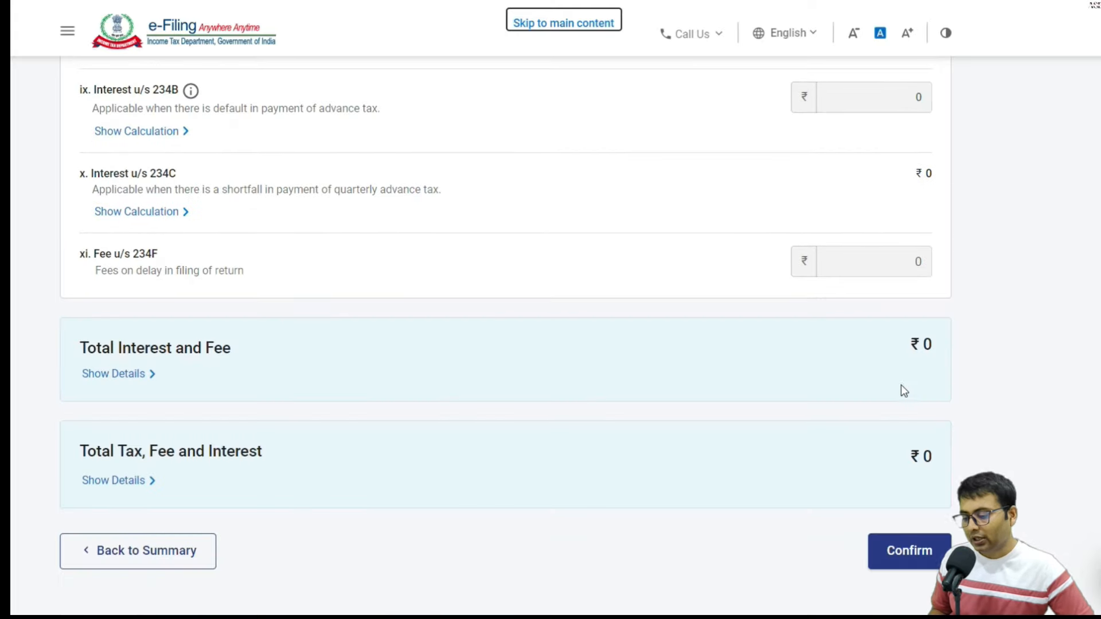
click(901, 553)
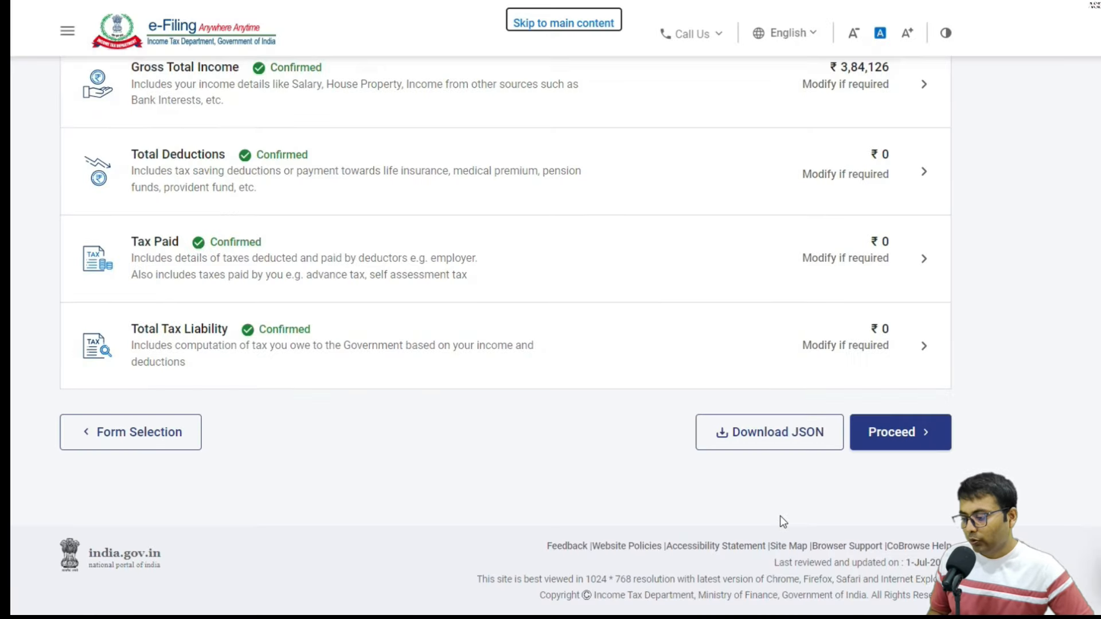
Step: Proceed from the validated return to the tax summary, check the amount payable, and continue to the return preview stage
click(911, 434)
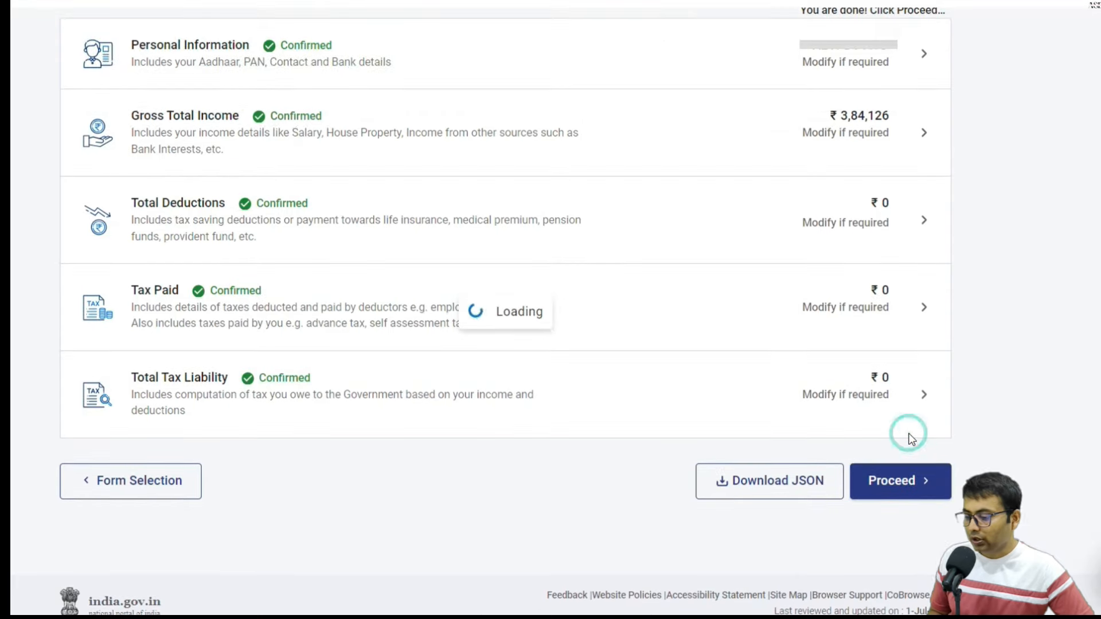
scroll(540, 339, down, 4)
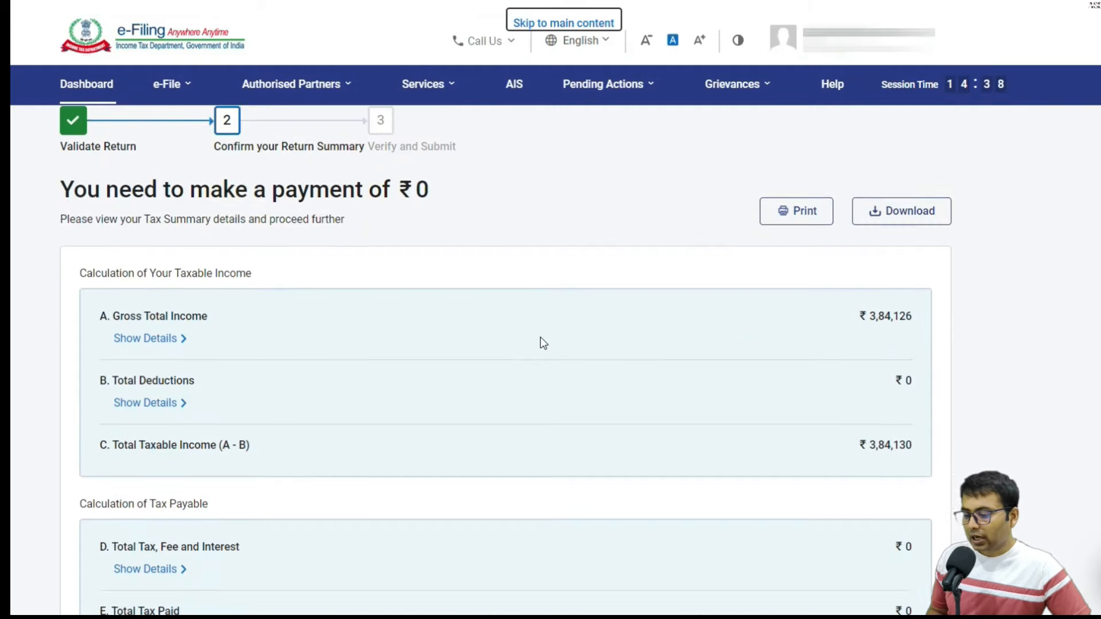
scroll(392, 321, down, 3)
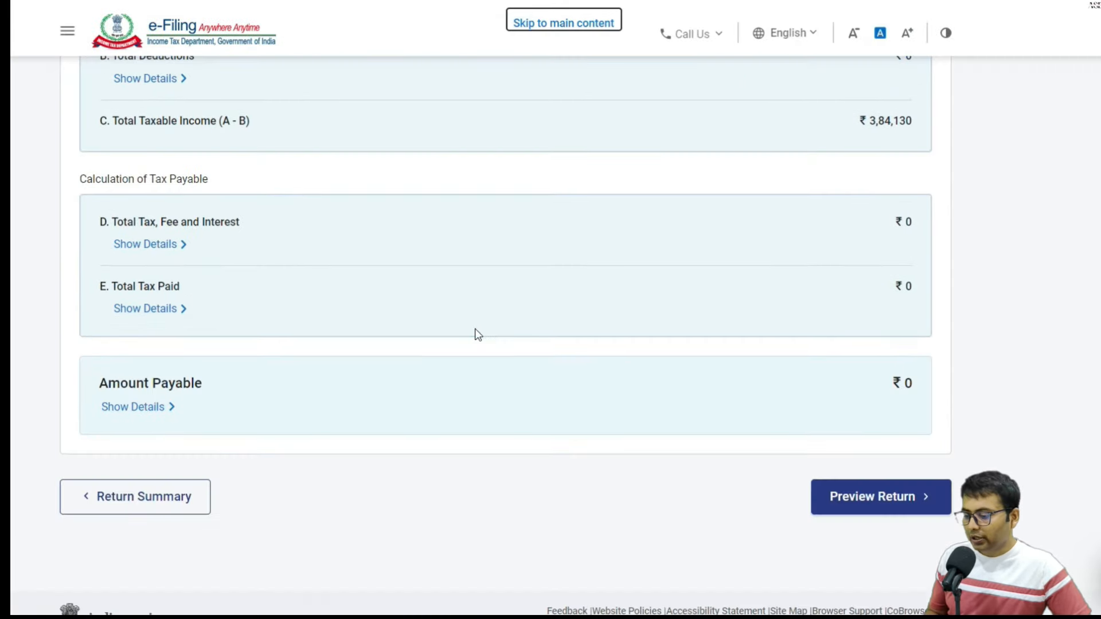
click(862, 495)
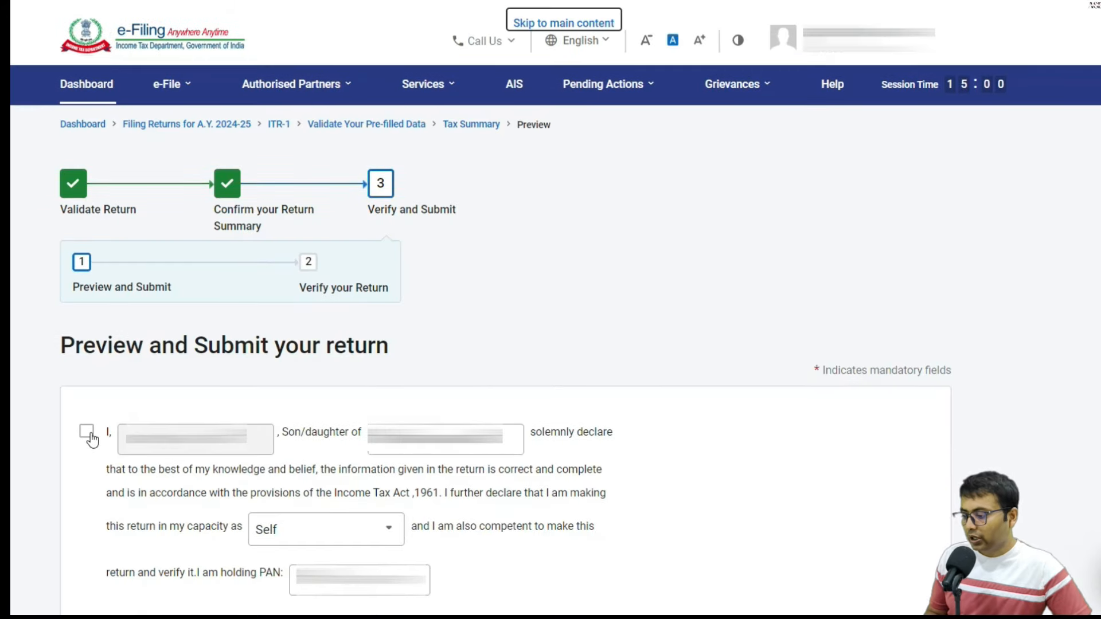
Step: Accept the declaration in the capacity of Self, check the place, date and TRP fields, and proceed to the return preview
click(89, 434)
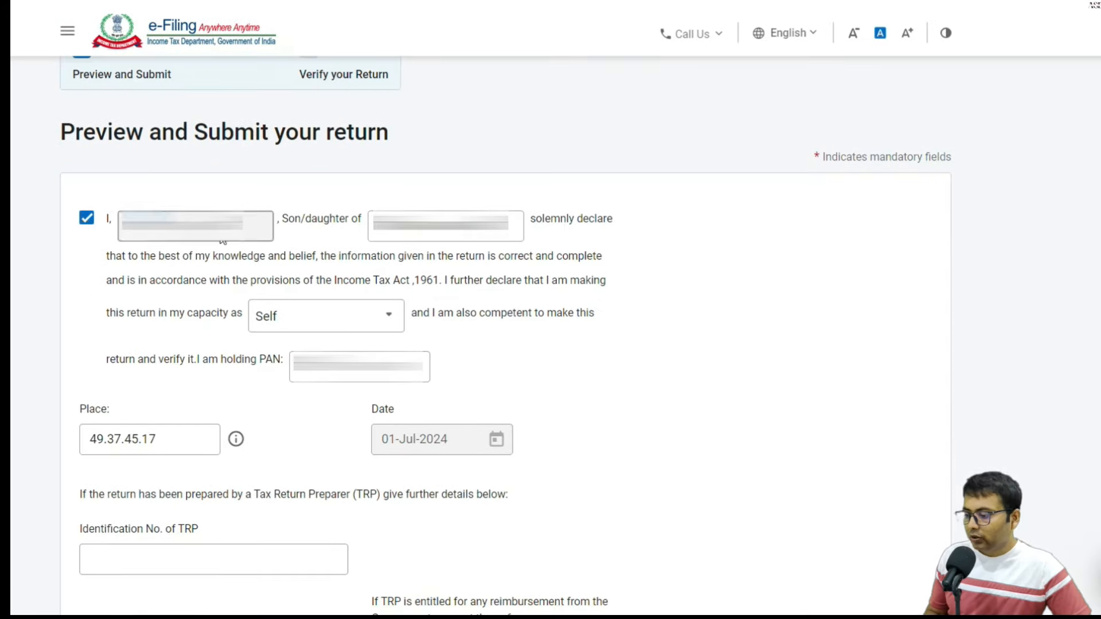
click(199, 430)
scroll(639, 432, down, 5)
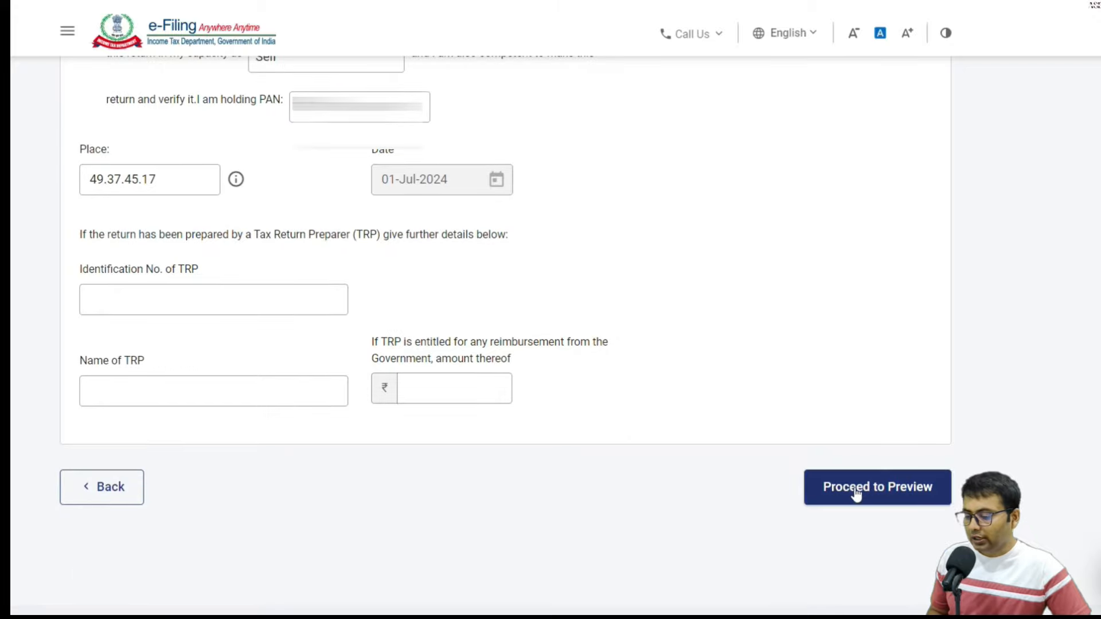
click(855, 490)
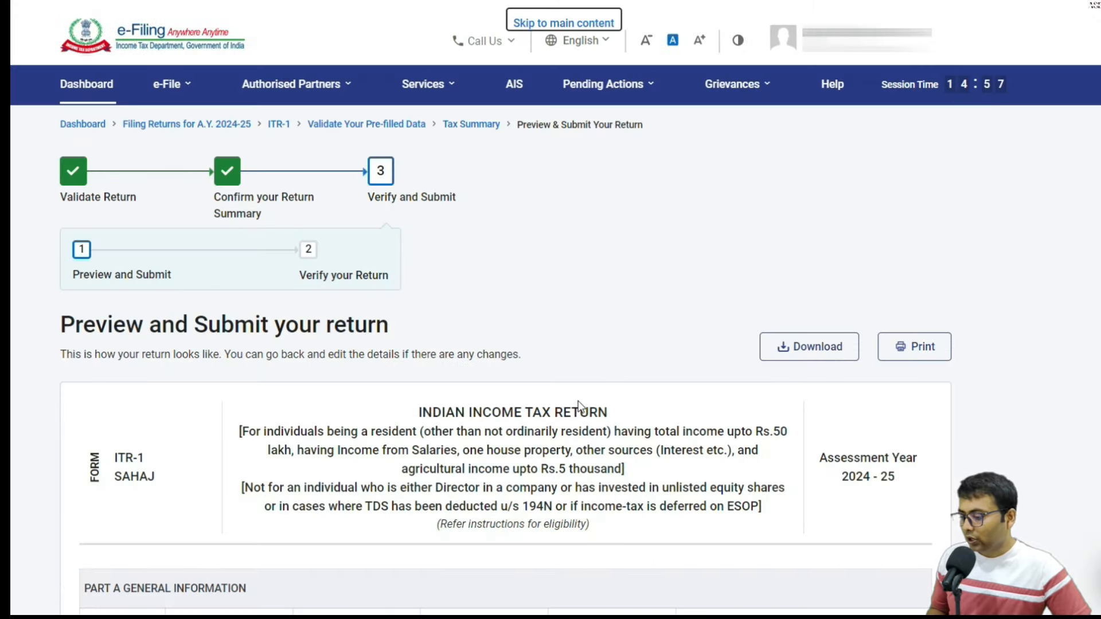
Step: Review the ITR-1 preview from general information through income, deductions, bank accounts and Schedule 80D, and submit it for validation
scroll(532, 354, down, 8)
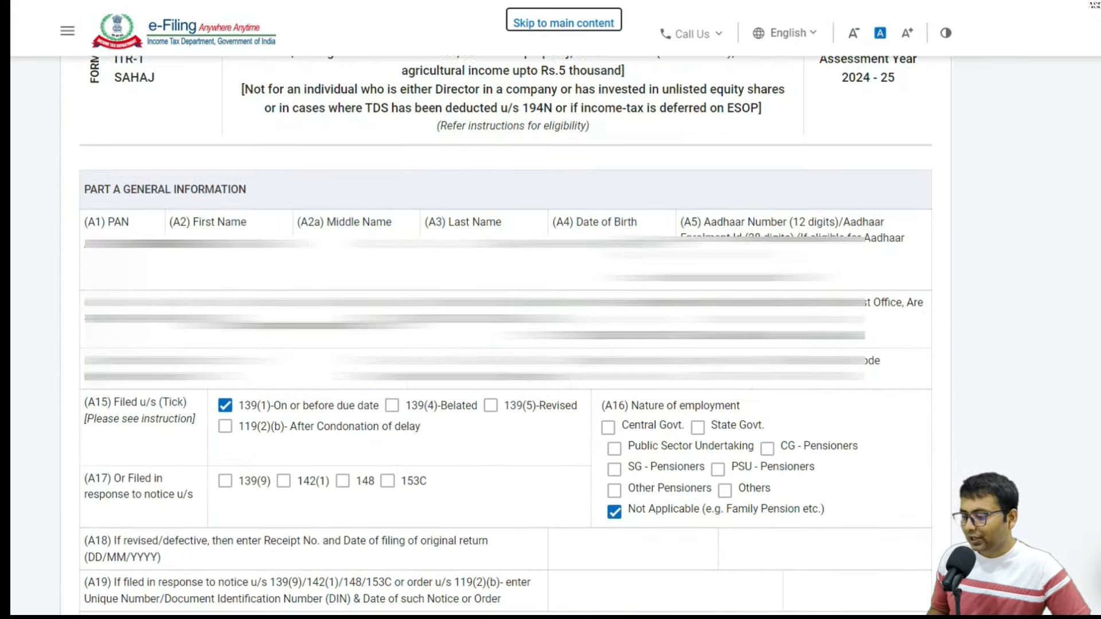
scroll(534, 358, down, 10)
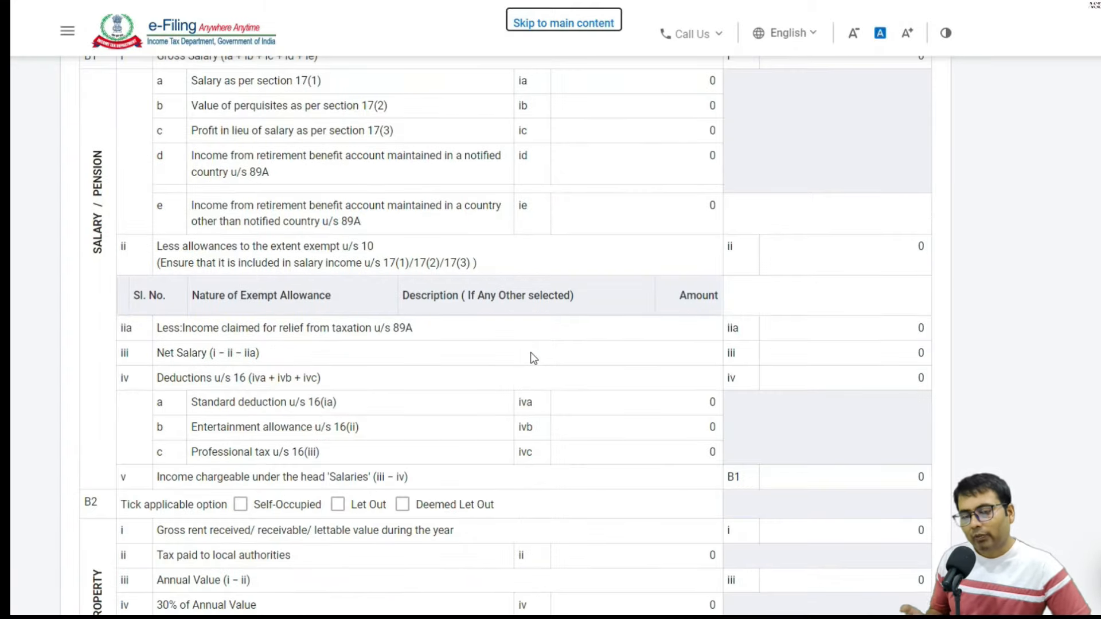
scroll(532, 355, down, 7)
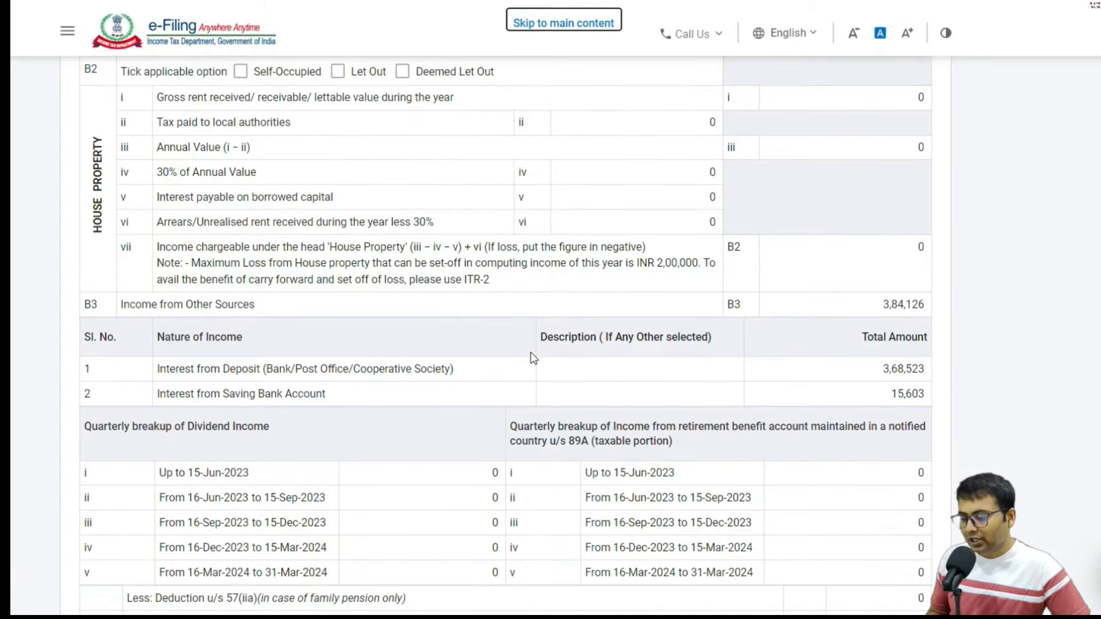
scroll(533, 358, down, 10)
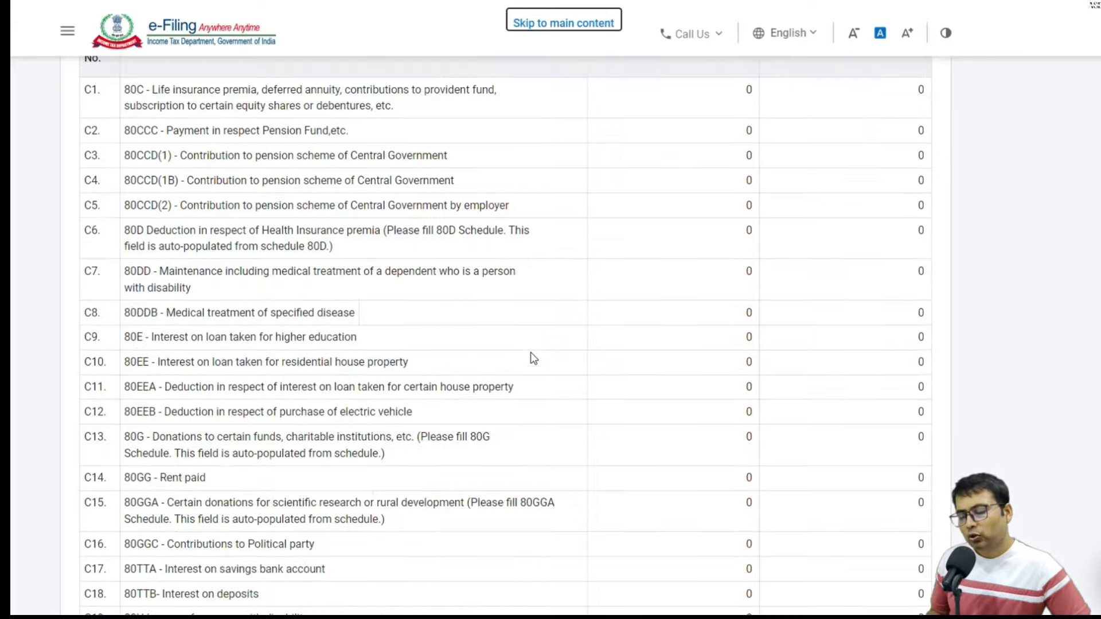
scroll(531, 352, down, 10)
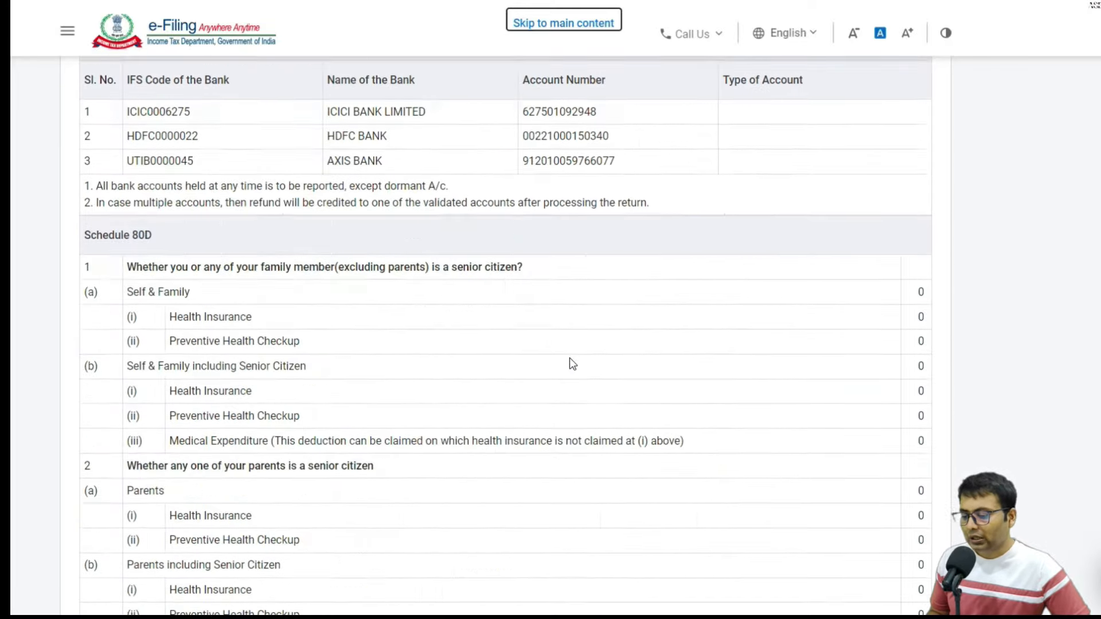
scroll(572, 362, down, 15)
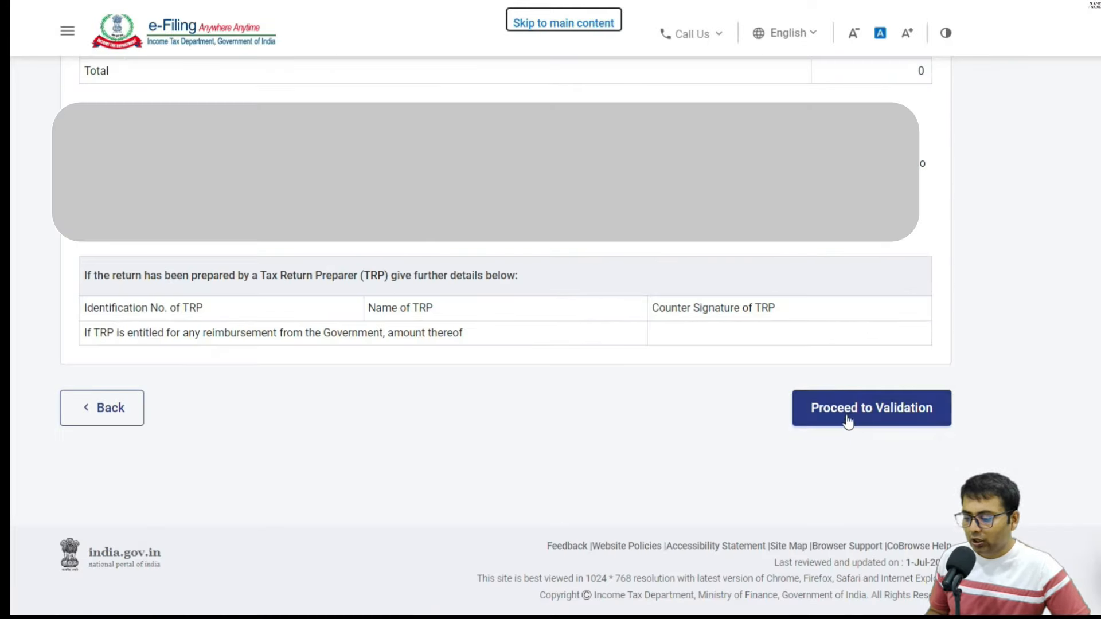
click(848, 421)
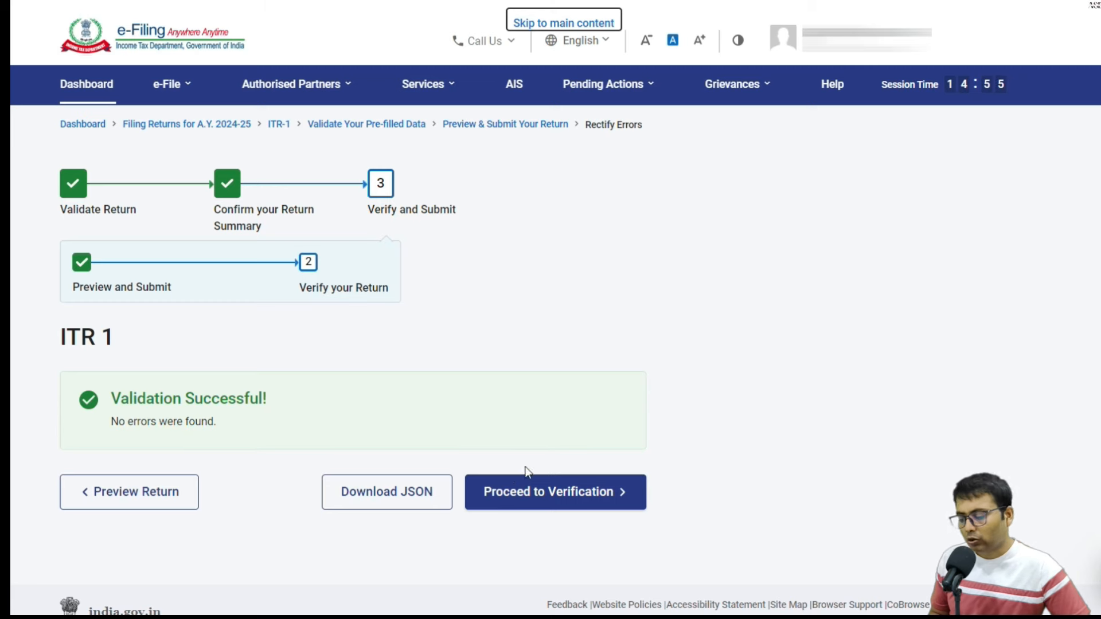
Step: Proceed to verification of the validated return, choose the e-Verify Later option, and confirm submission of the return
click(526, 488)
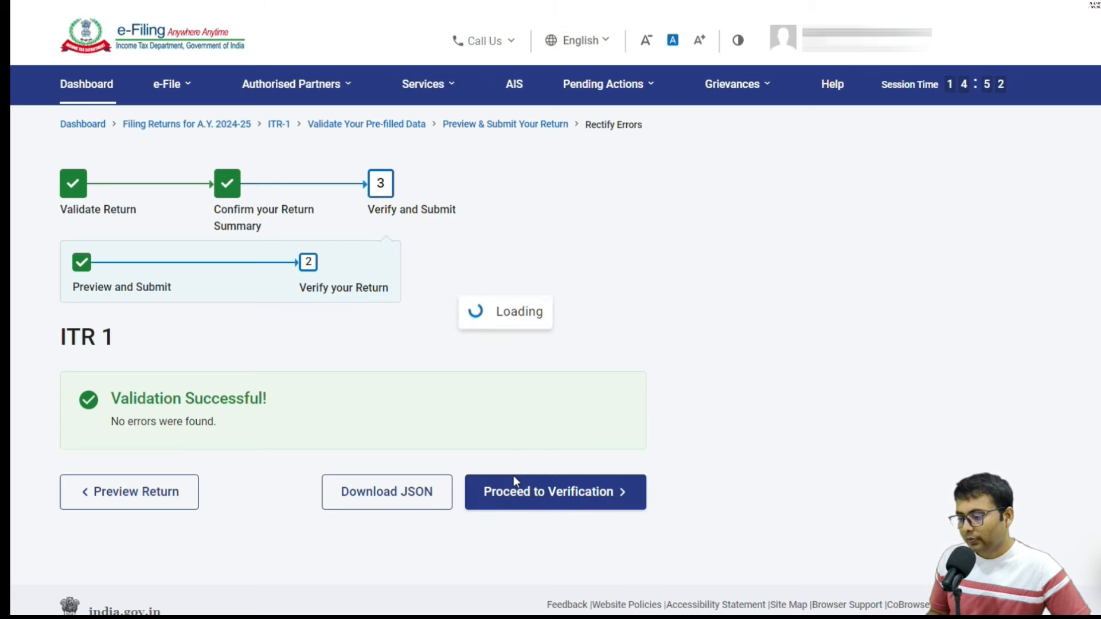
scroll(289, 395, down, 1)
scroll(291, 399, down, 5)
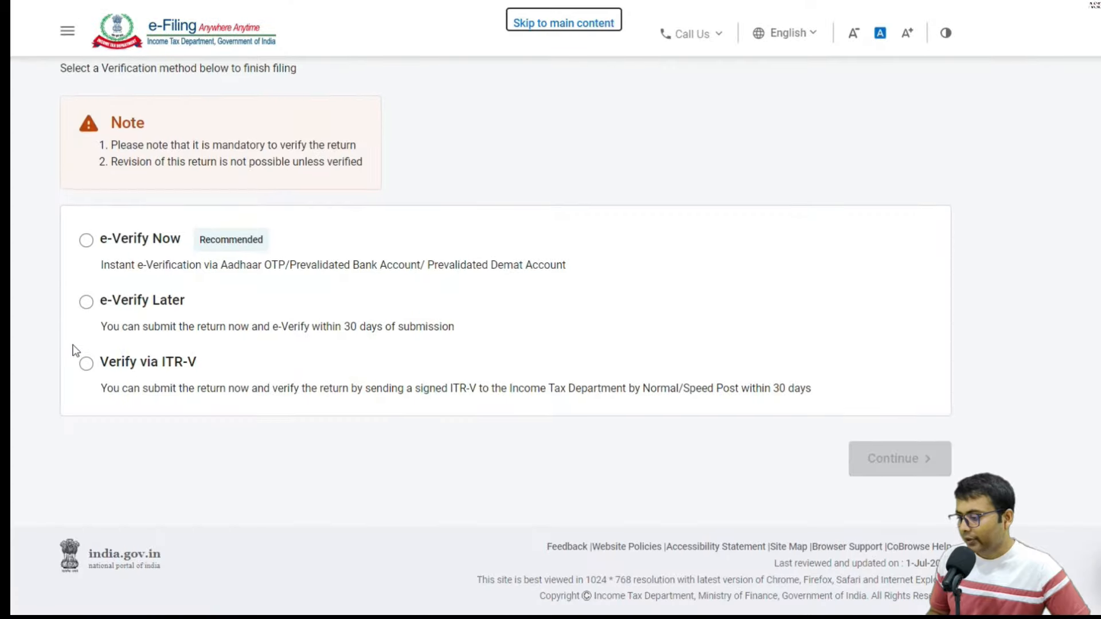
click(86, 302)
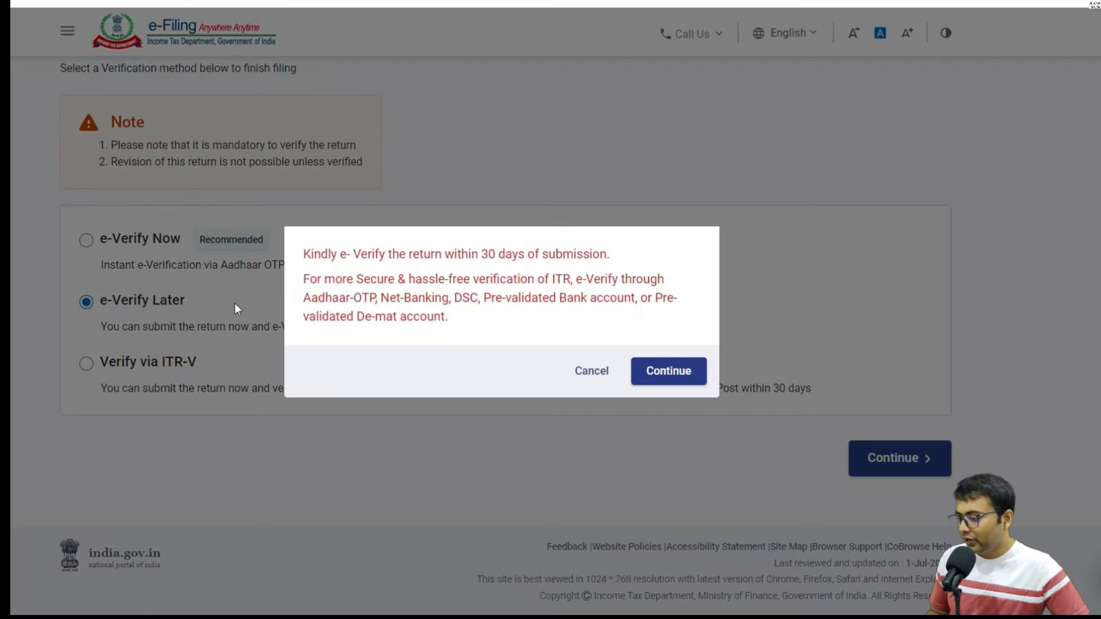
click(689, 378)
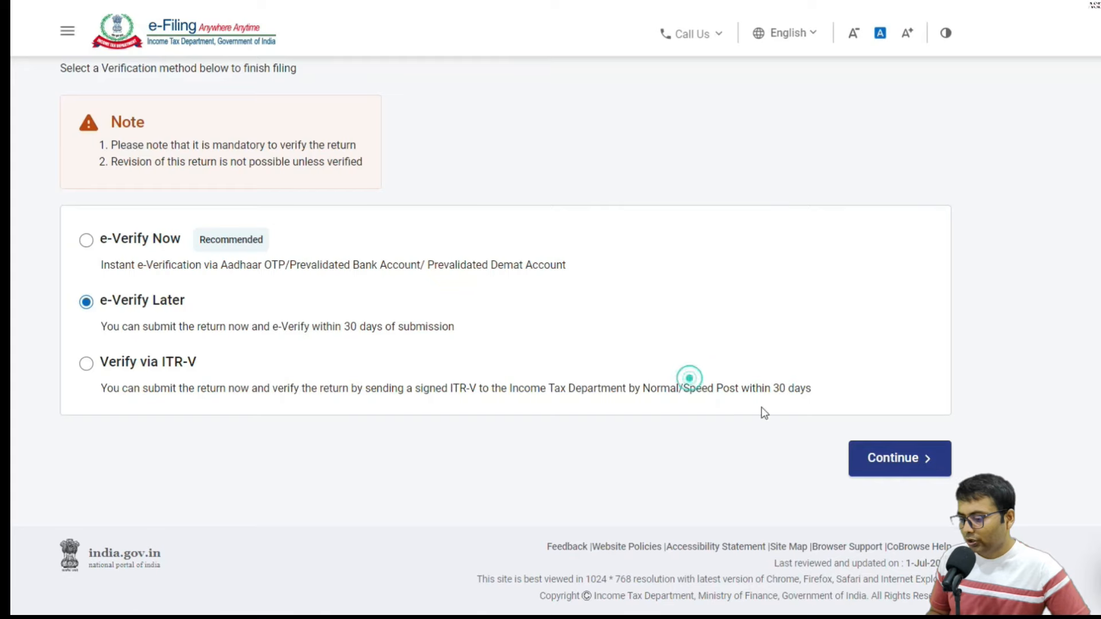
click(915, 460)
click(676, 368)
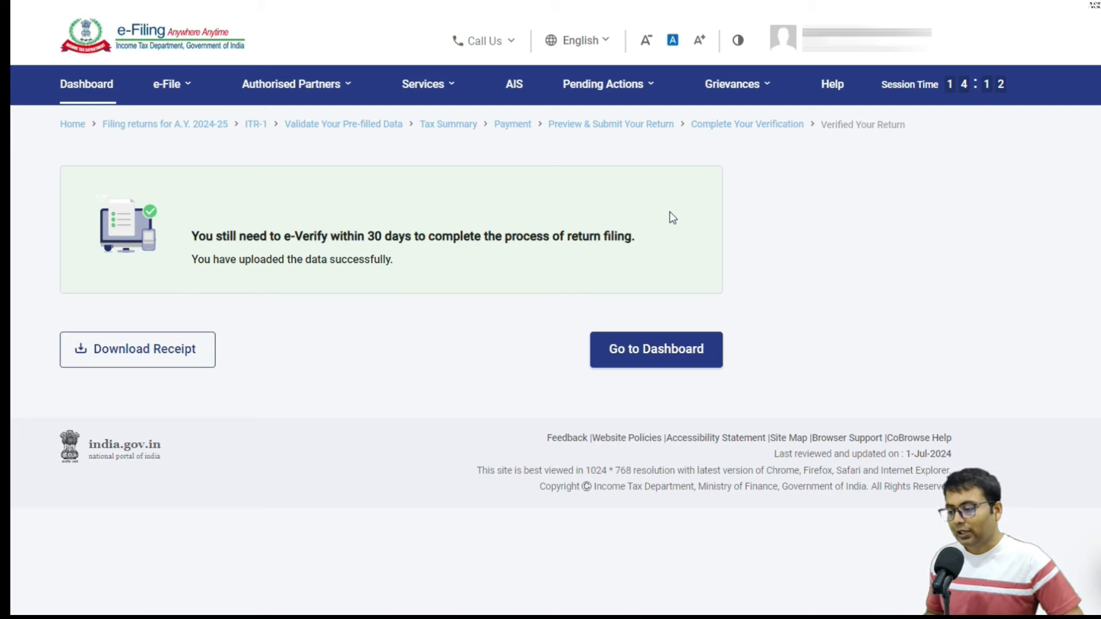
Step: Download the receipt for the submitted return and show the downloaded PDF in its folder
click(123, 350)
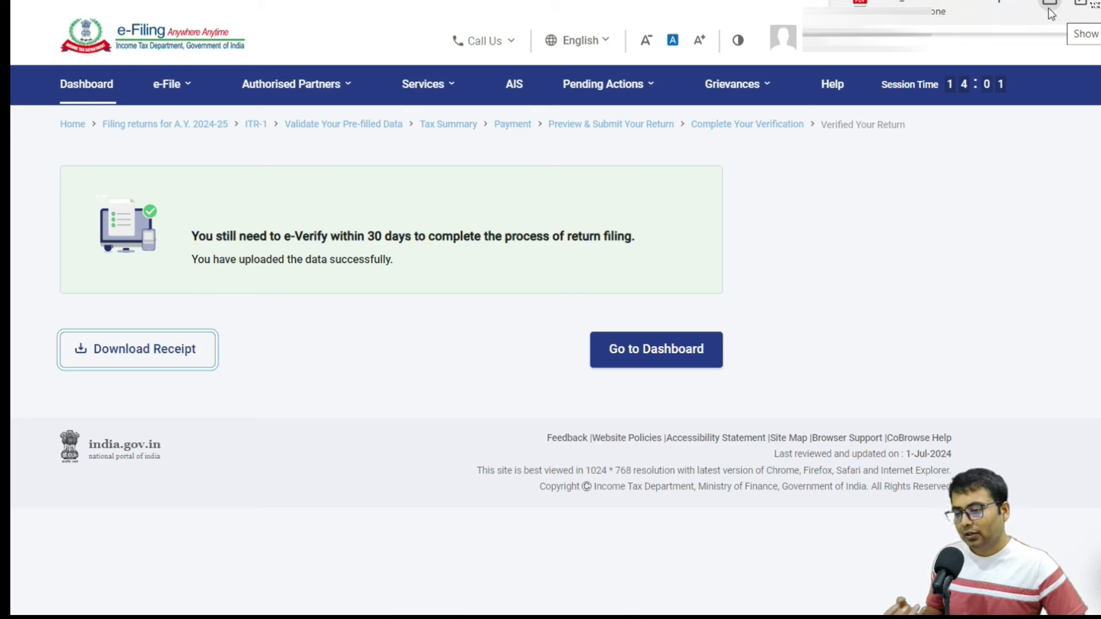
click(1051, 13)
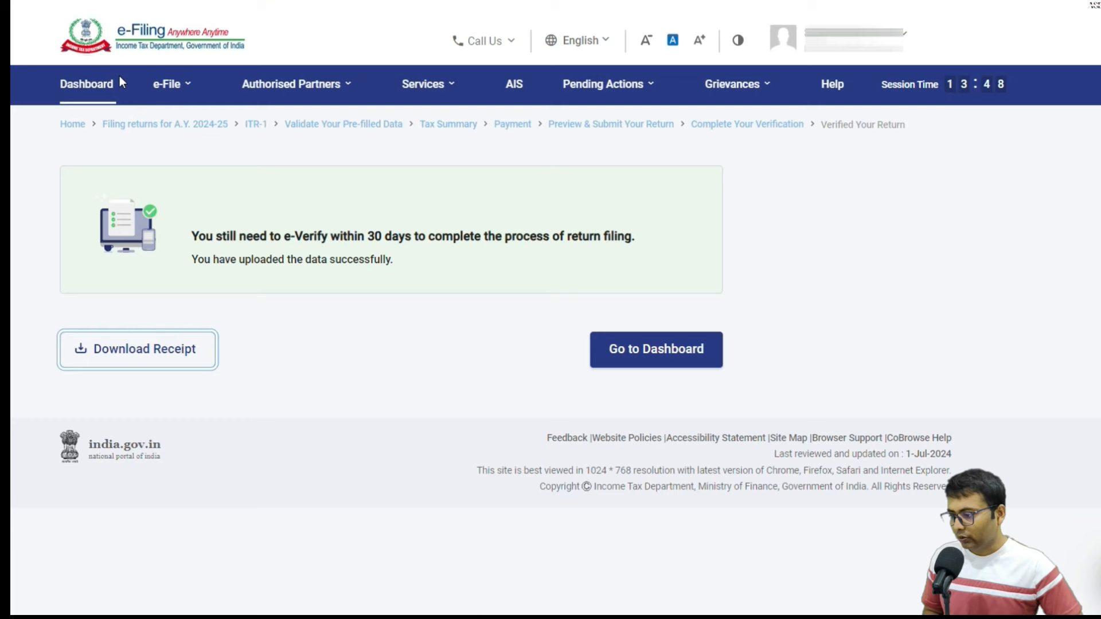
Step: Start e-verification of the original ITR 1 return for assessment year 2024-25 and look over the available verification methods
mouse_move(168, 86)
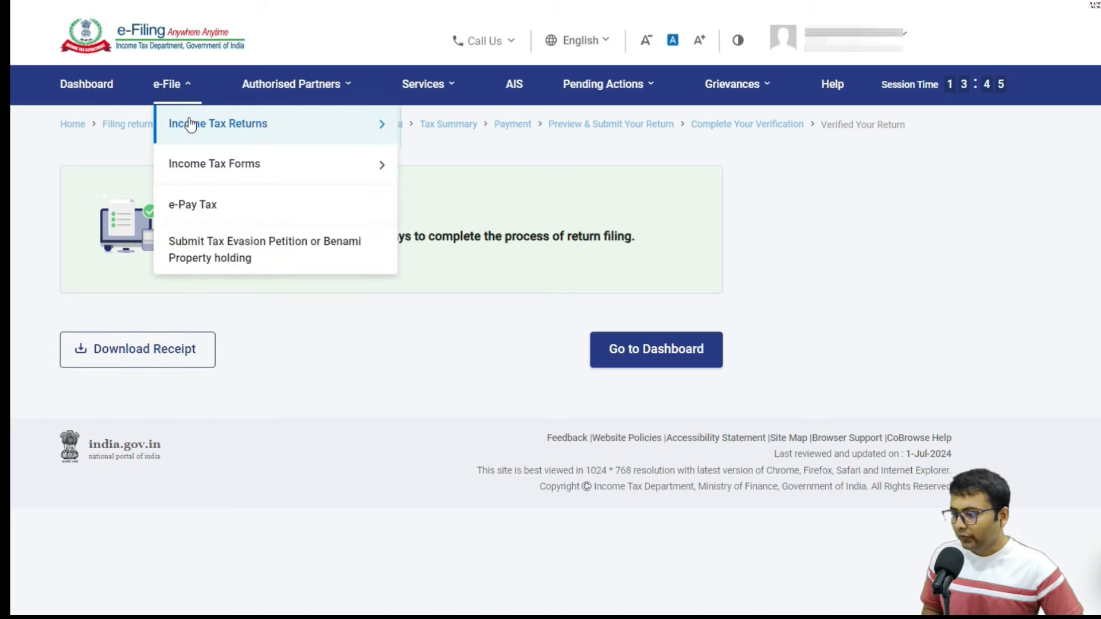
mouse_move(192, 124)
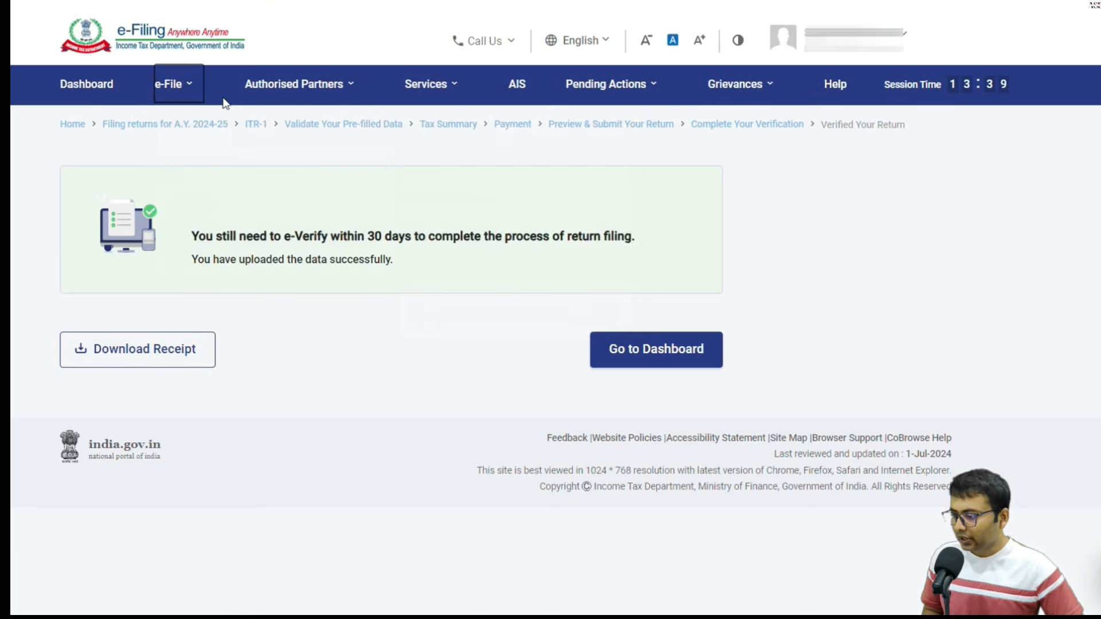
mouse_move(312, 135)
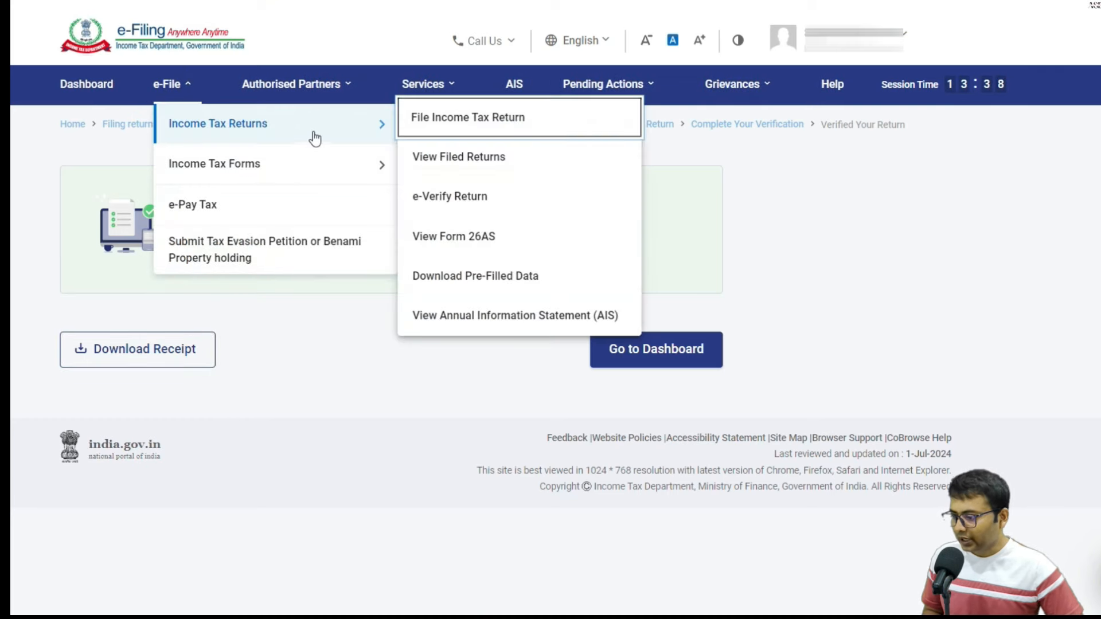
click(455, 197)
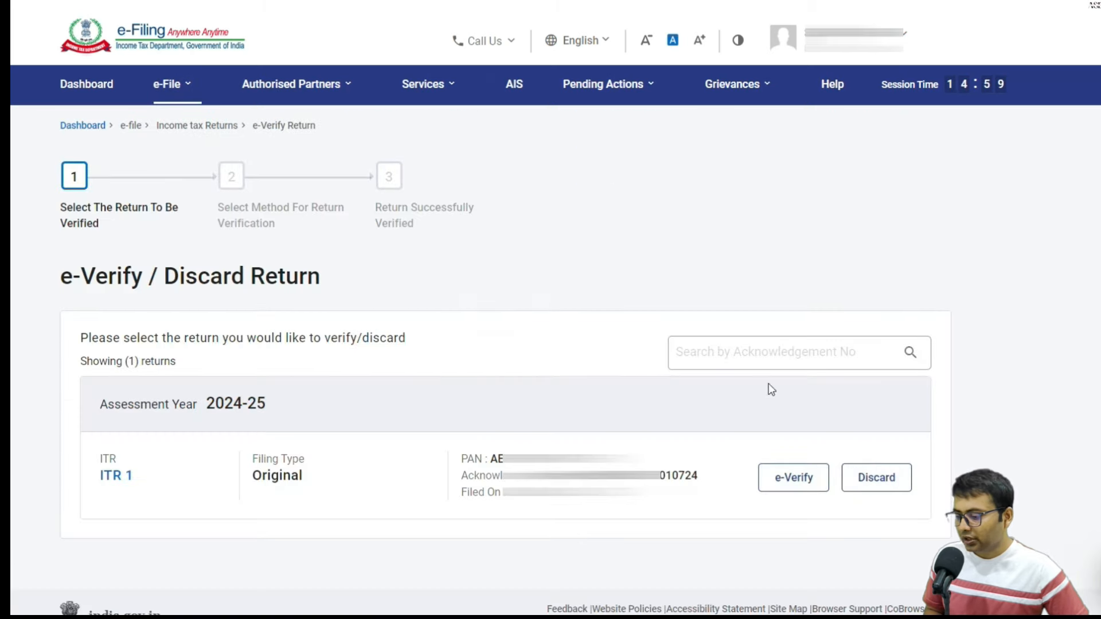
click(789, 486)
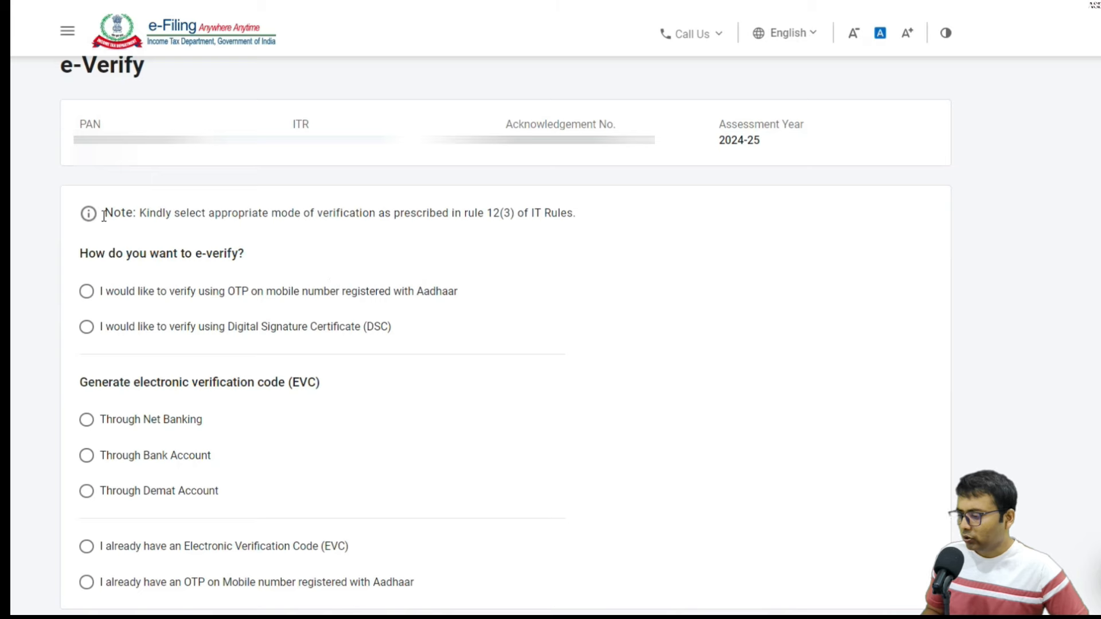
scroll(268, 267, down, 3)
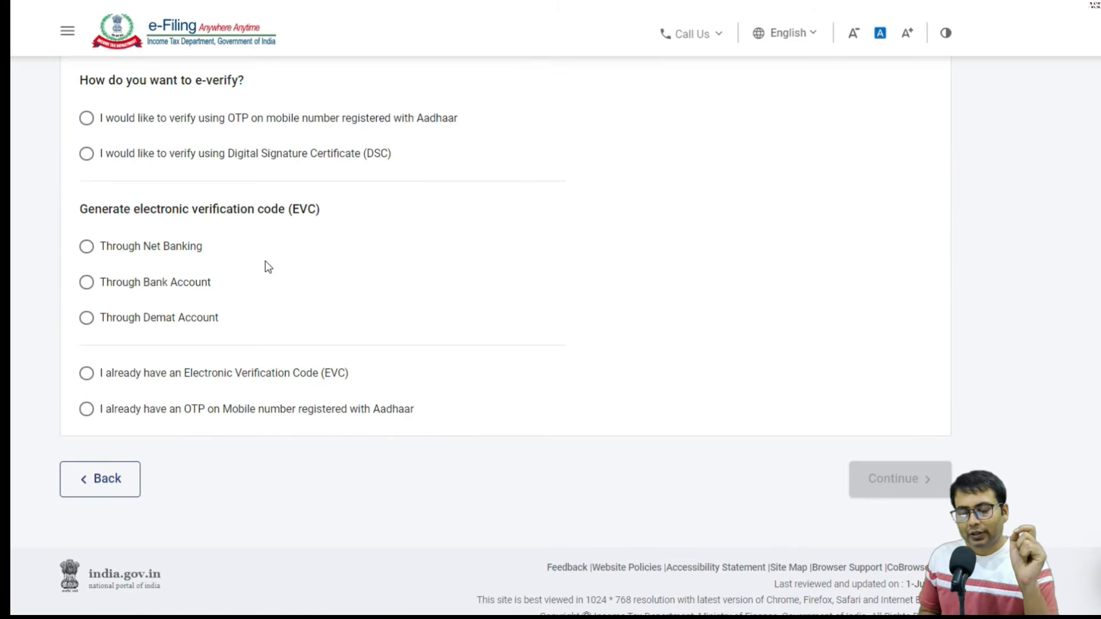